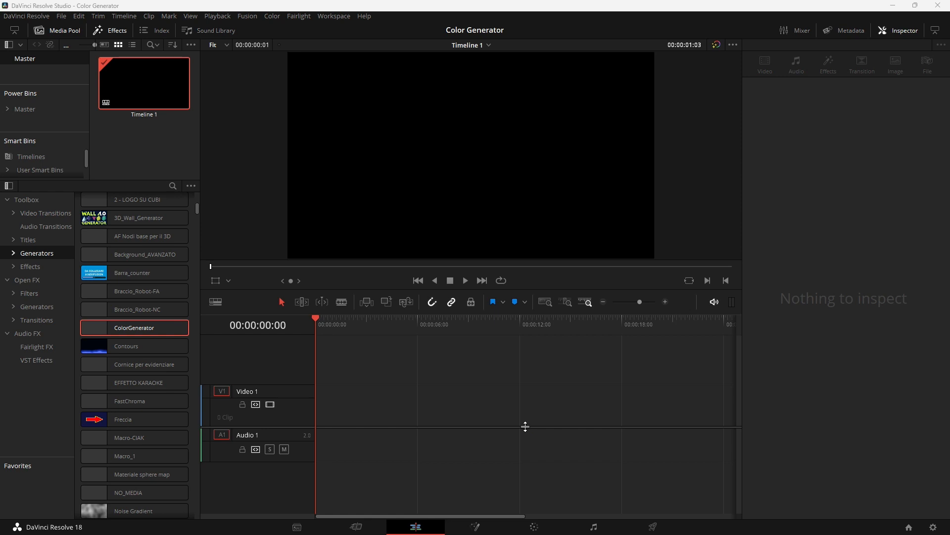
Place the ColorGenerator generator on the Video 1 track at 00:00:01:03 and select the new clip.
drag(524, 426, 526, 418)
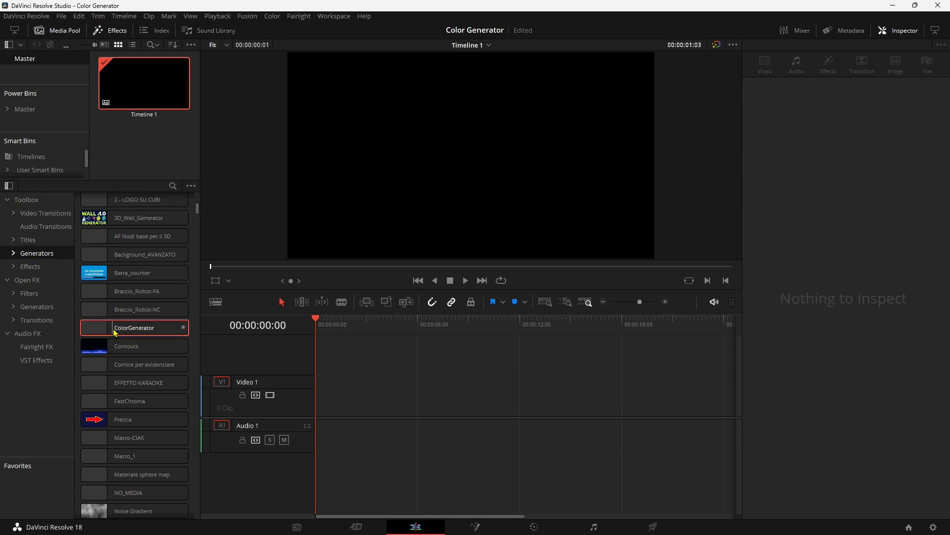
mouse_move(118, 330)
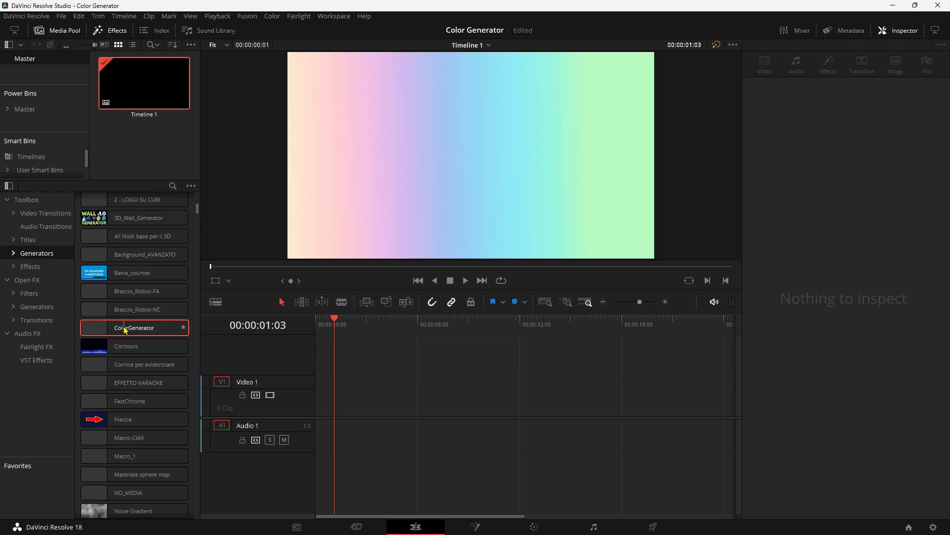
drag(125, 330, 387, 404)
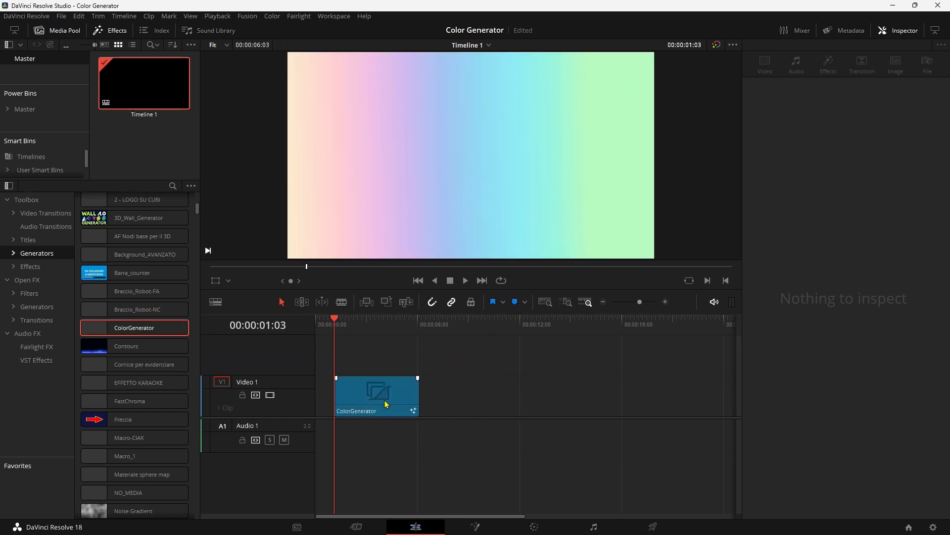
click(387, 404)
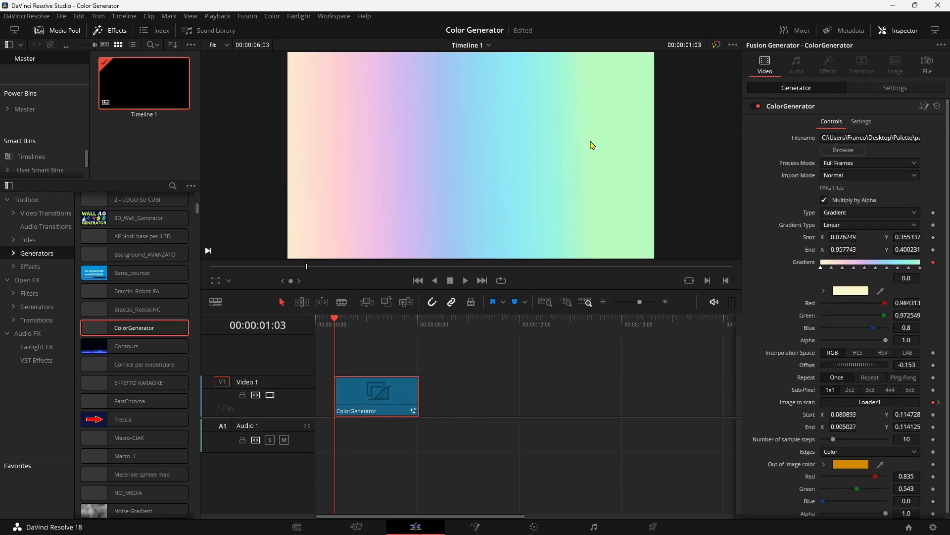
Extend the end of the ColorGenerator clip to about 00:00:08:09 and place the playhead within it at 00:00:03:02.
key(Home)
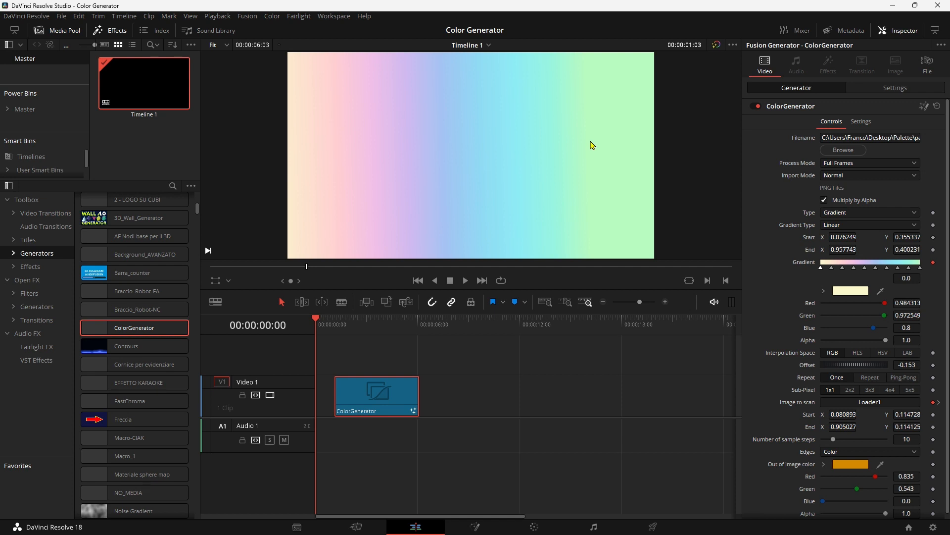
scroll(102, 273, up, 8)
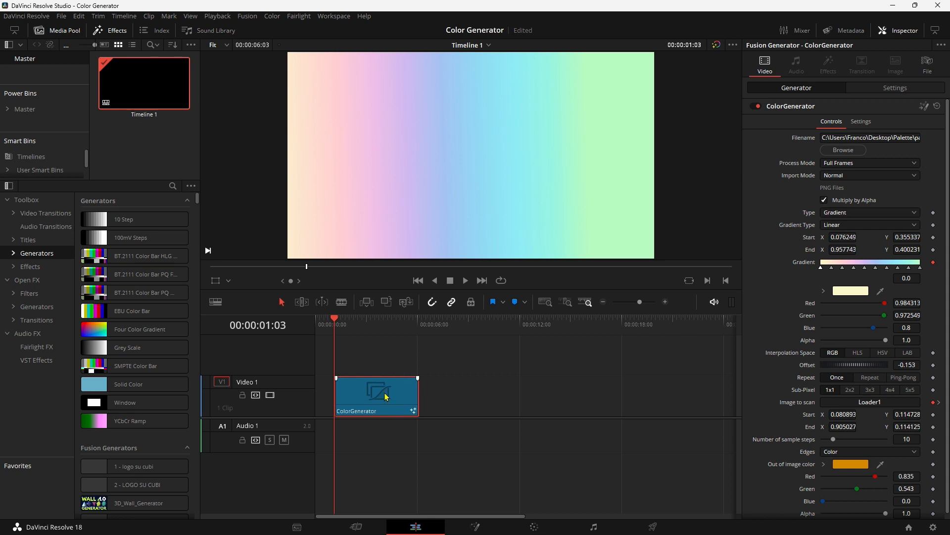
drag(416, 398, 455, 397)
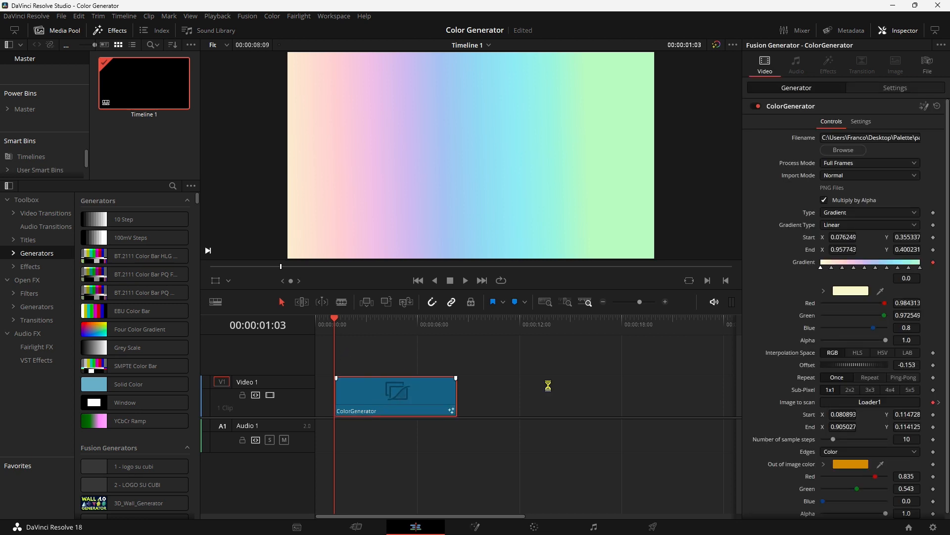
key(Home)
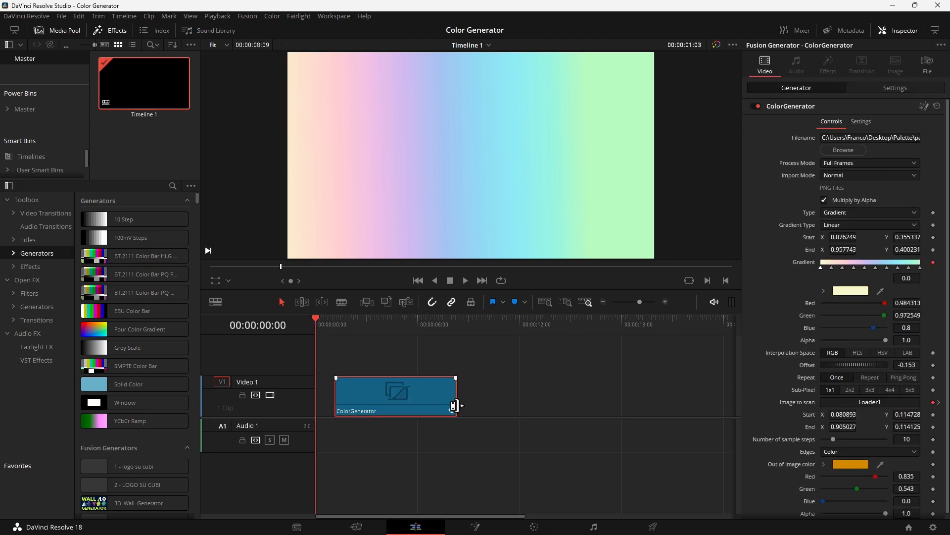
click(367, 322)
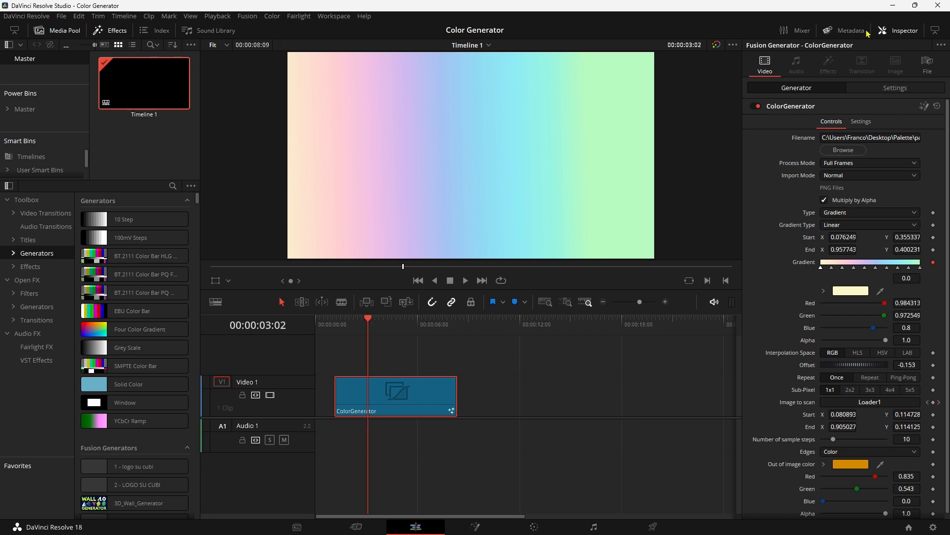
Load palette4.png as the generator's source image and accept resetting the trimming and extend settings.
click(843, 150)
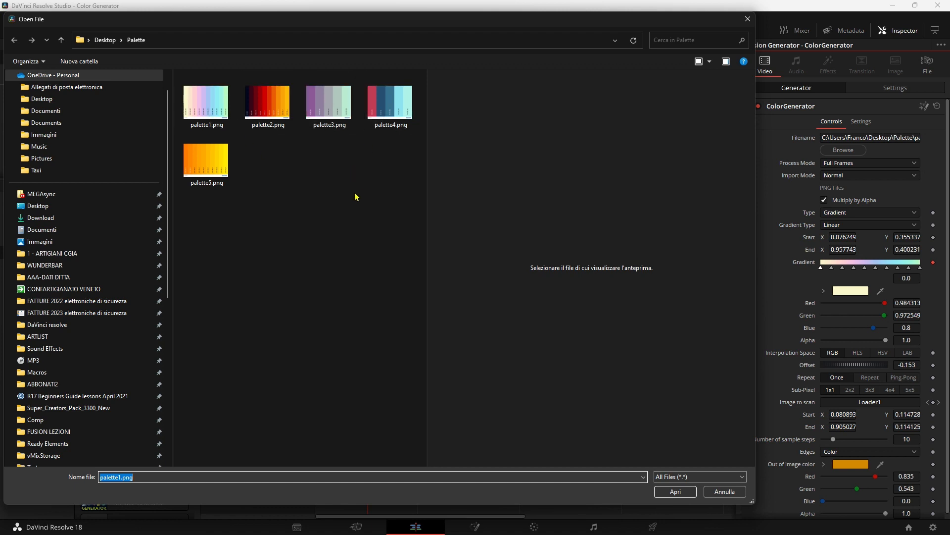
click(396, 121)
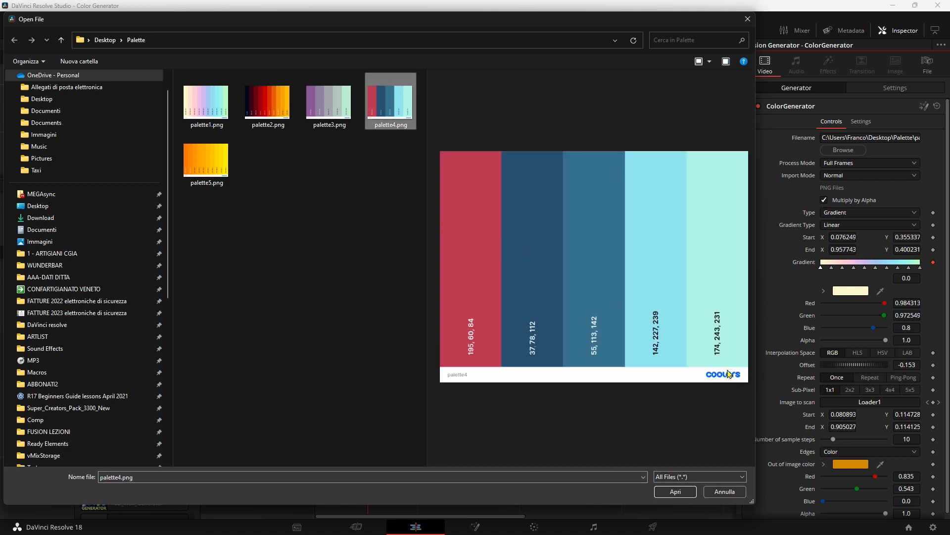
click(687, 496)
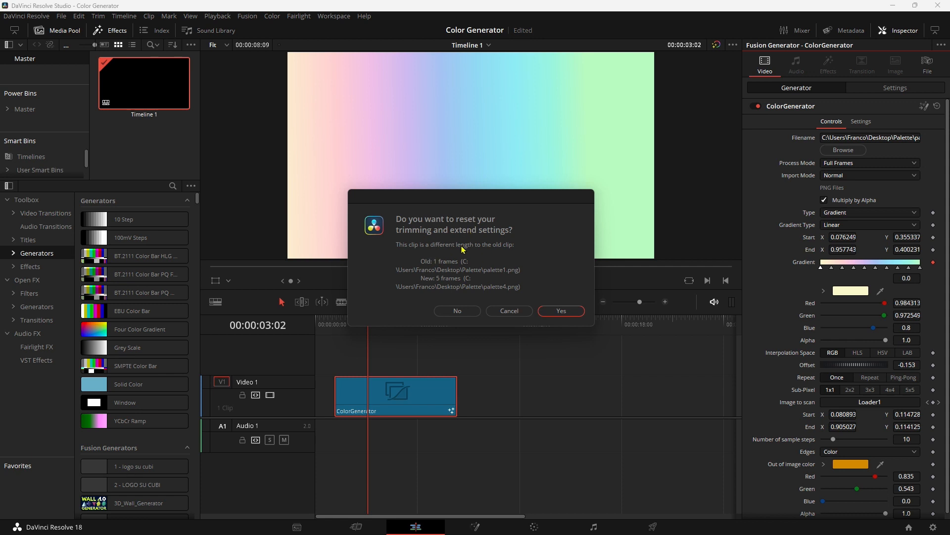
click(562, 311)
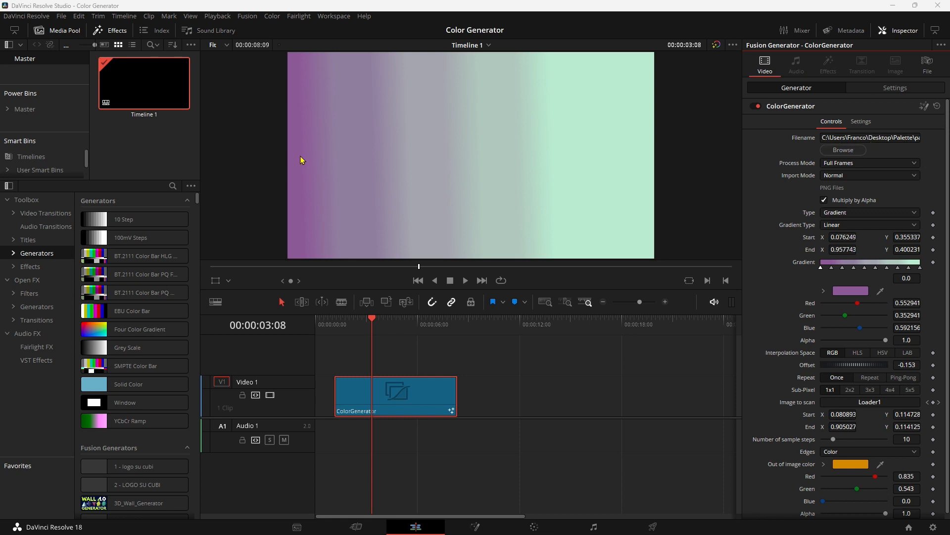
Load palette2.png from the Palette folder as the generator's source image.
click(850, 152)
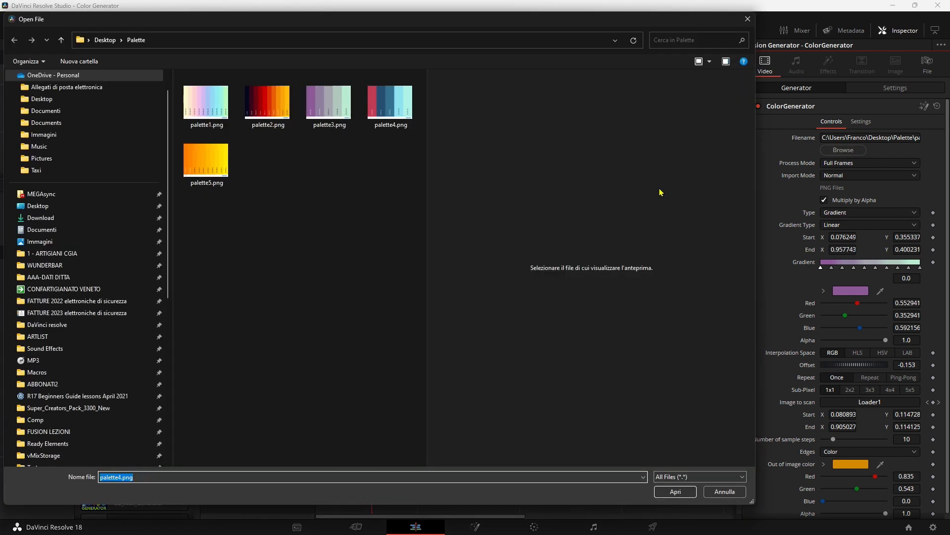
click(264, 109)
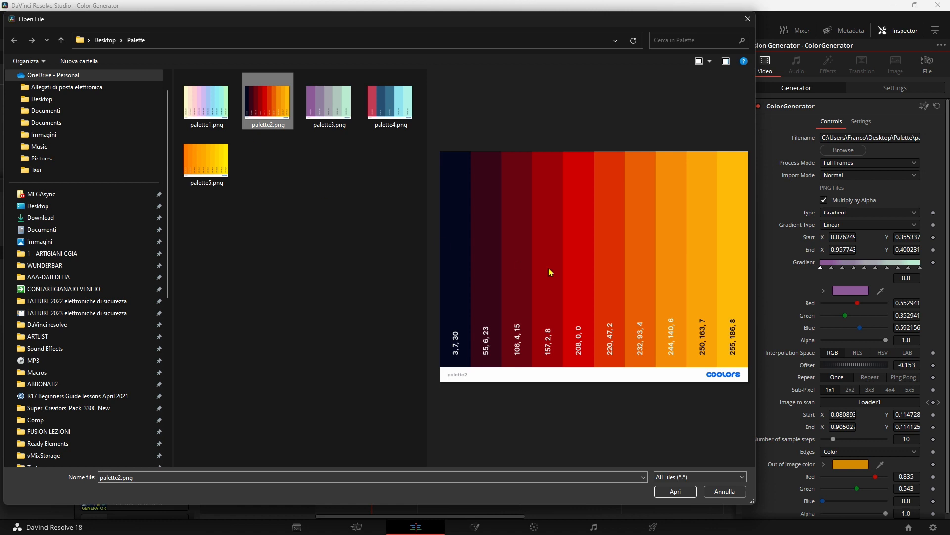
click(676, 491)
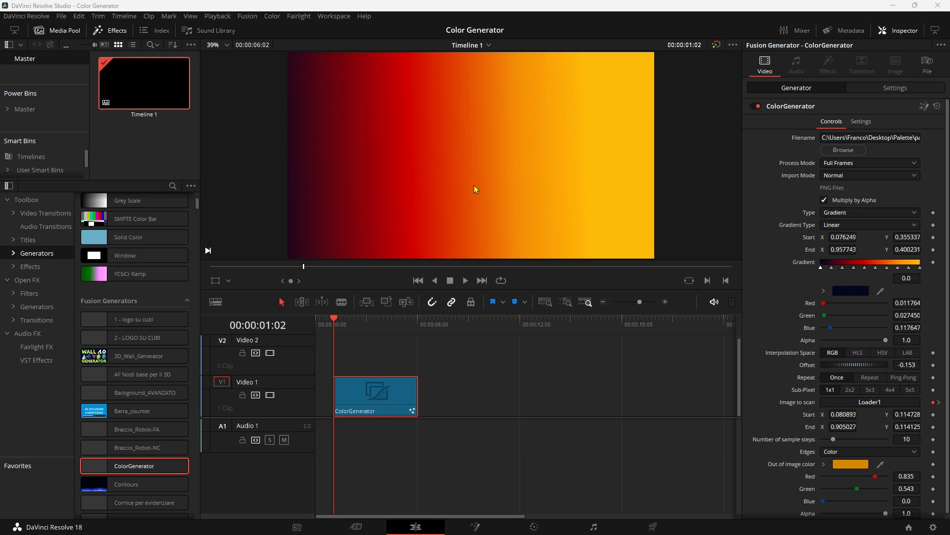
Show the Fusion Overlay and reposition the gradient's end to about X 0.33, Y 0.81 and its start to about X 0.82, Y 0.28.
click(228, 281)
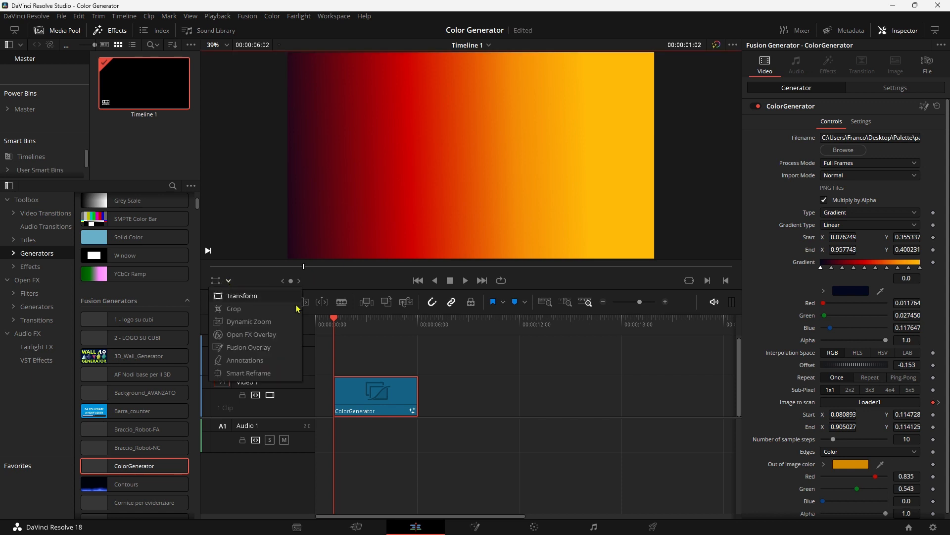
click(249, 347)
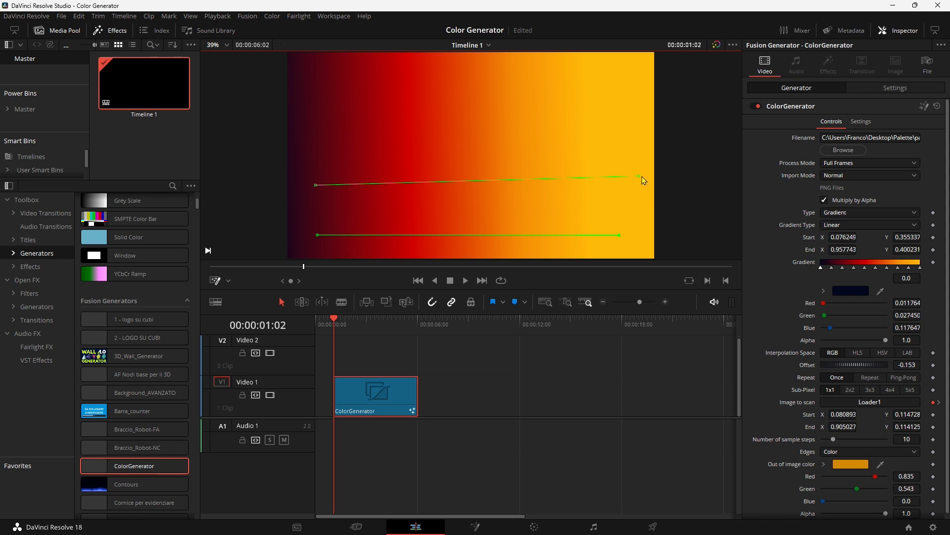
drag(639, 177, 408, 91)
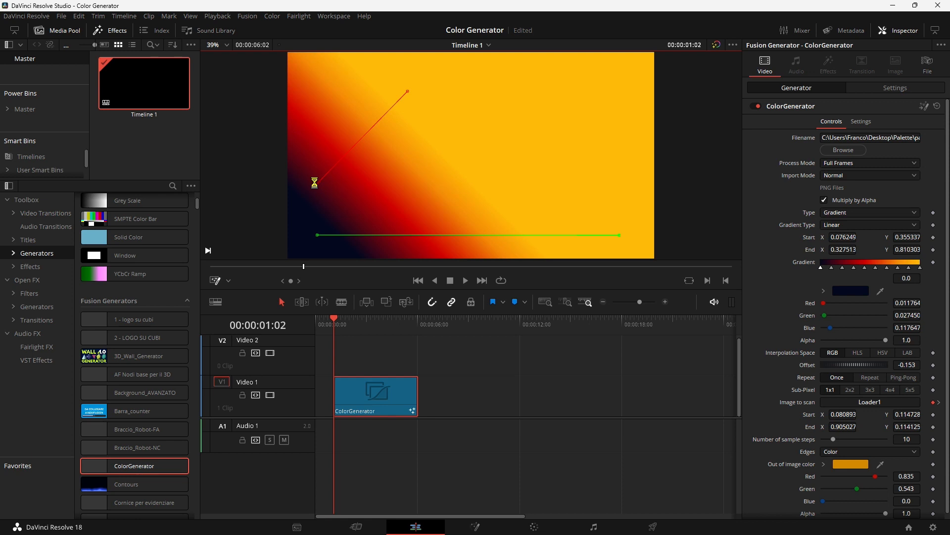
drag(314, 182, 587, 202)
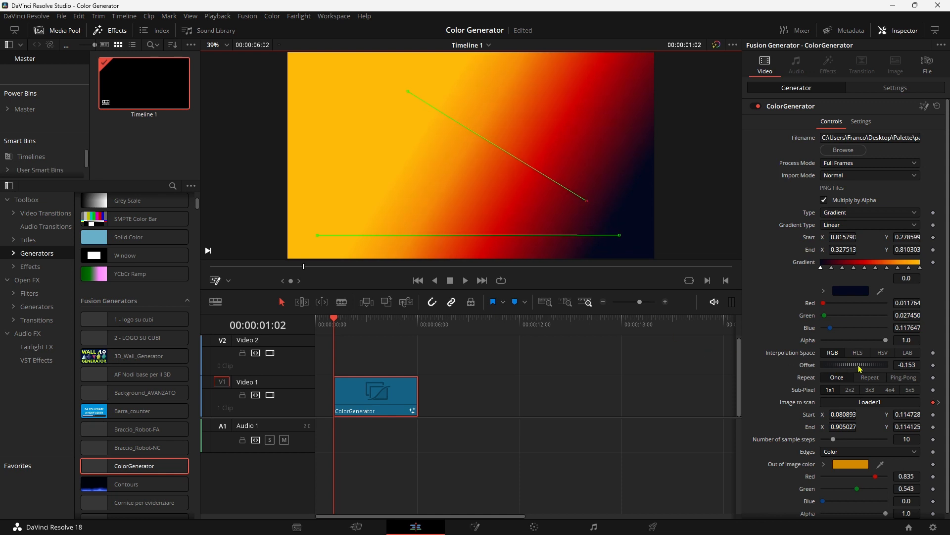
Set the gradient to Repeat with an offset of 0.731 and shorten it by moving its start to about X 0.45, Y 0.55.
mouse_move(860, 369)
mouse_down()
mouse_move(847, 368)
mouse_move(905, 367)
mouse_move(733, 361)
mouse_move(880, 362)
mouse_move(863, 363)
mouse_up()
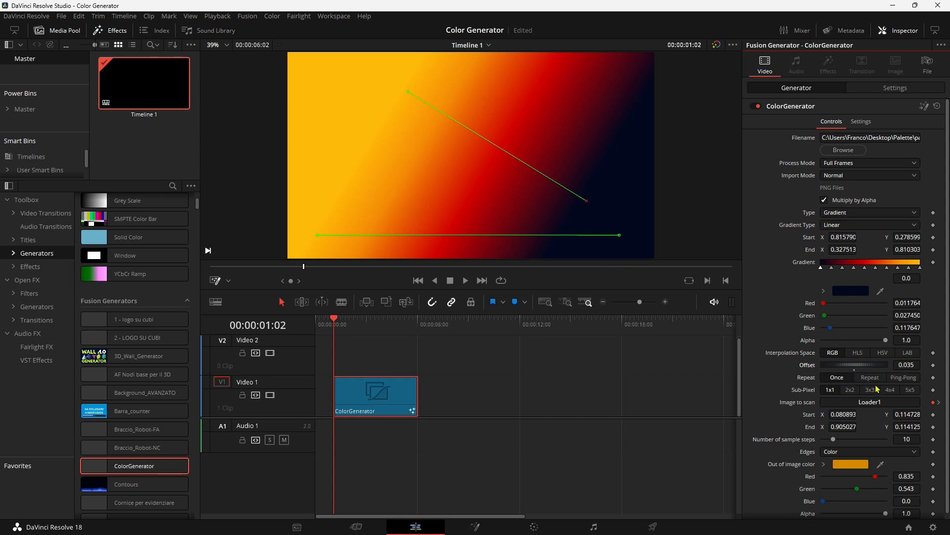
click(863, 376)
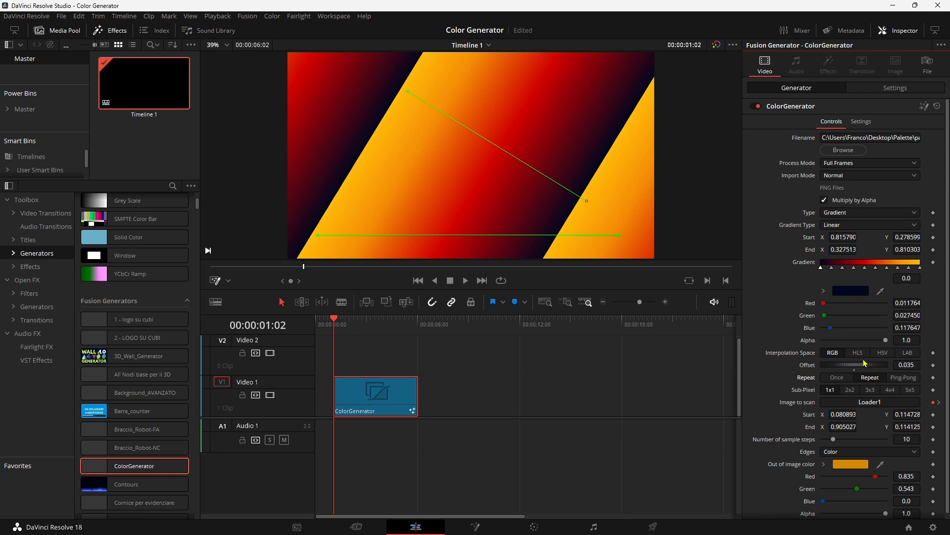
drag(865, 363, 912, 381)
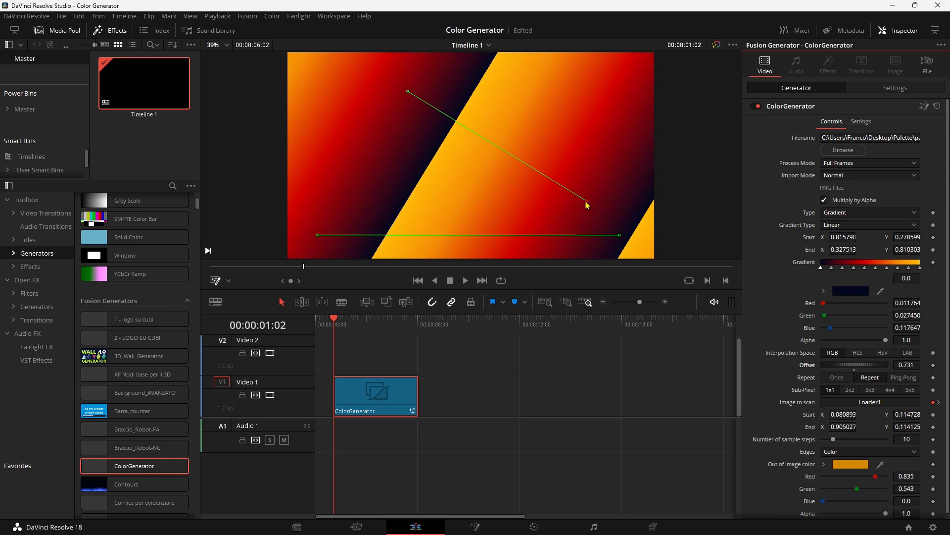
drag(587, 204, 455, 147)
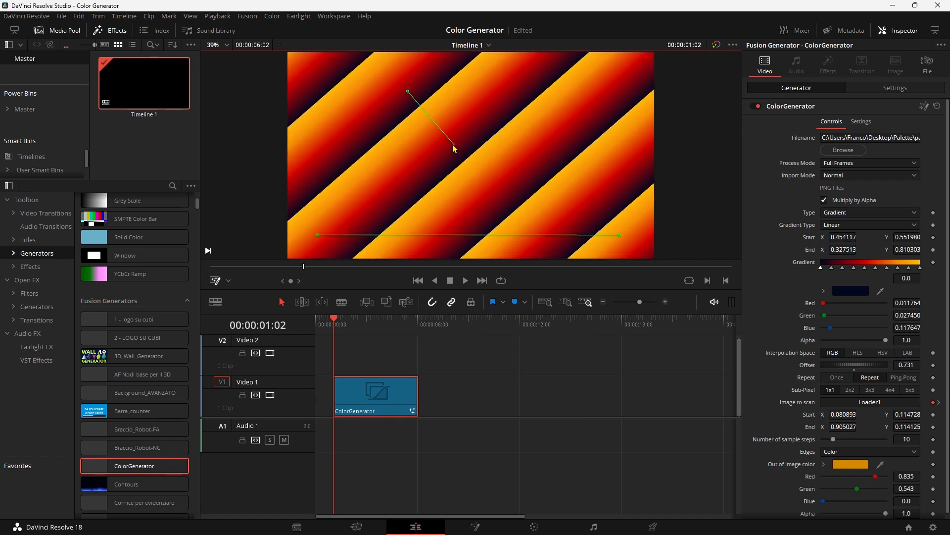
Switch the gradient repeat to Ping-Pong with its start at about X 0.52, Y 0.53, and set the gradient type to Reflect.
click(902, 377)
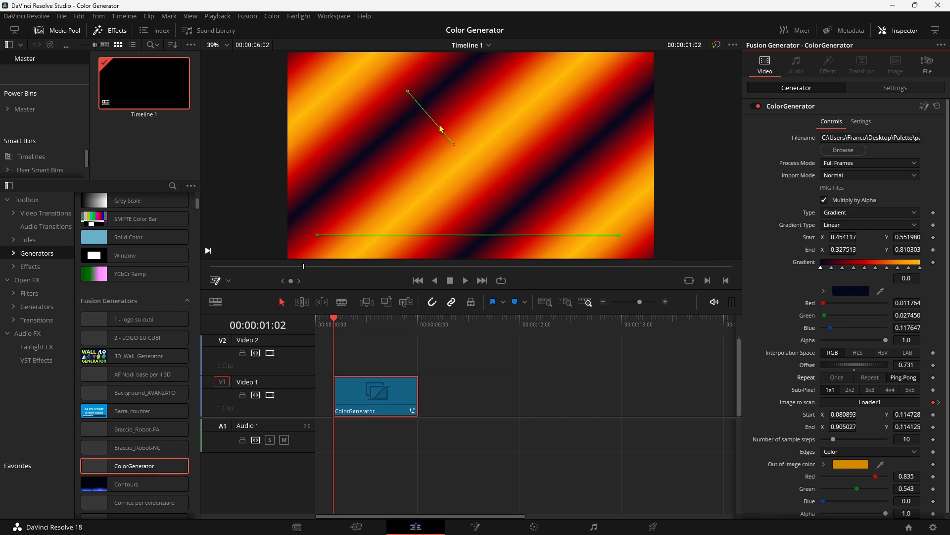
drag(454, 144, 480, 150)
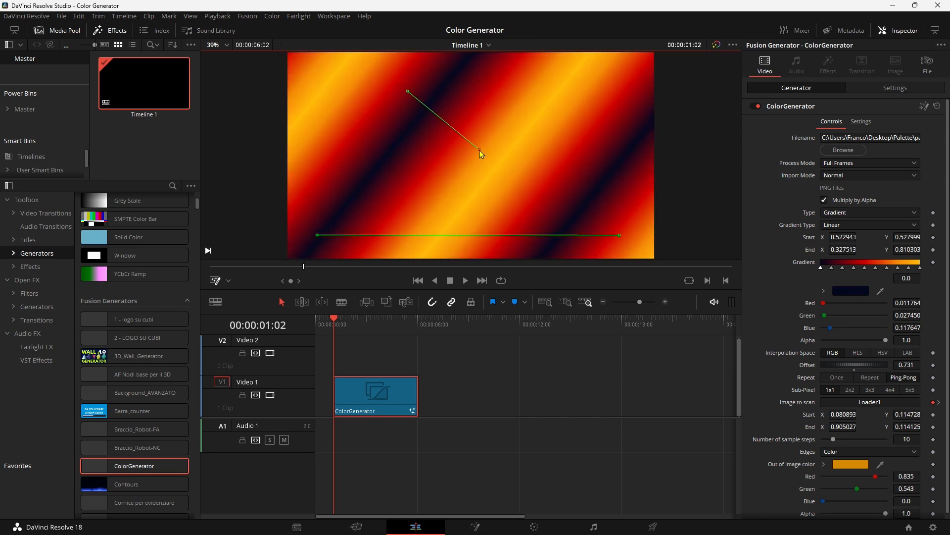
click(855, 226)
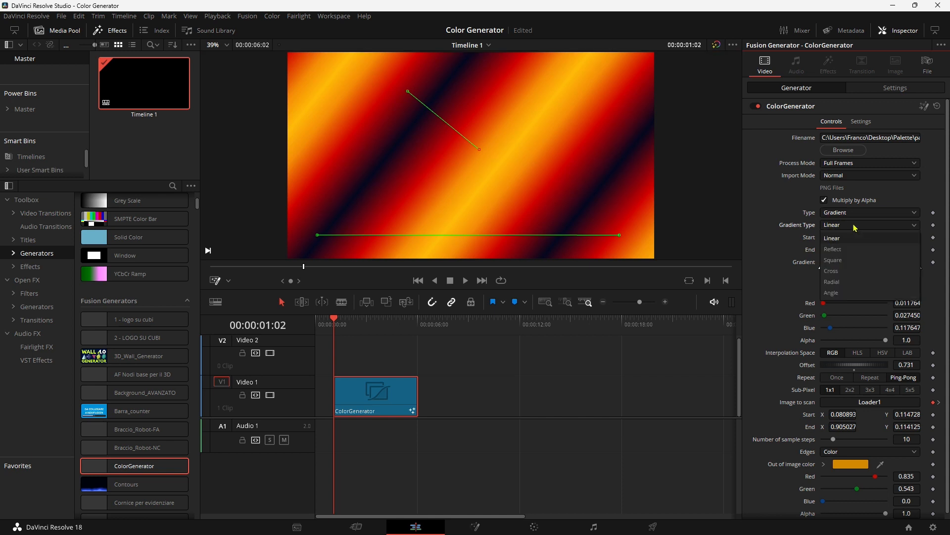
click(854, 248)
Change the gradient type to Square, with its start at about X 0.53, Y 0.54 and an offset of -1.146.
click(854, 226)
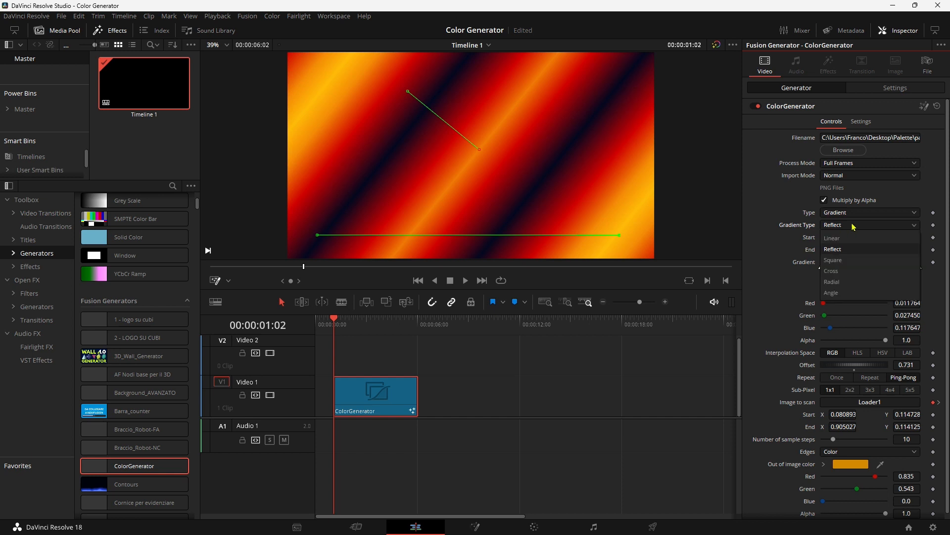
click(842, 259)
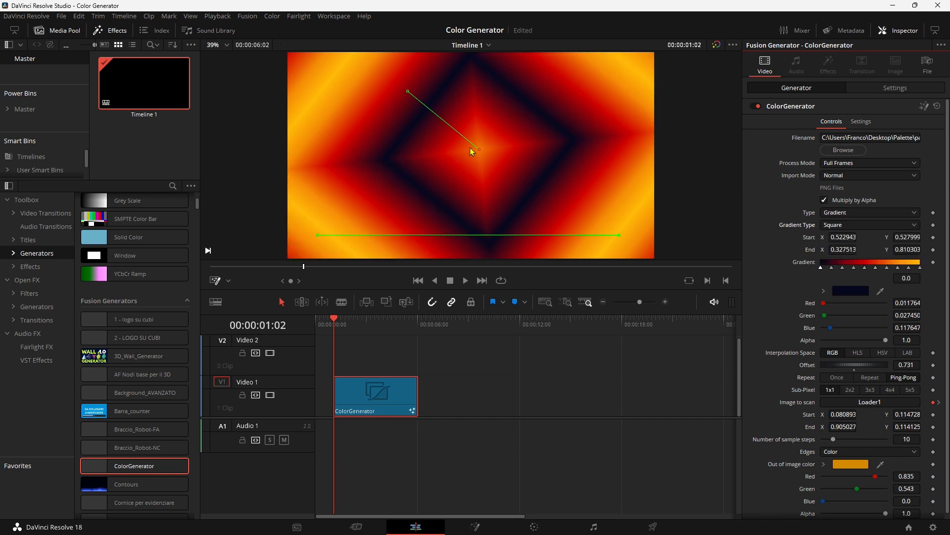
mouse_move(480, 149)
mouse_down()
mouse_move(610, 197)
mouse_move(457, 121)
mouse_move(482, 147)
mouse_up()
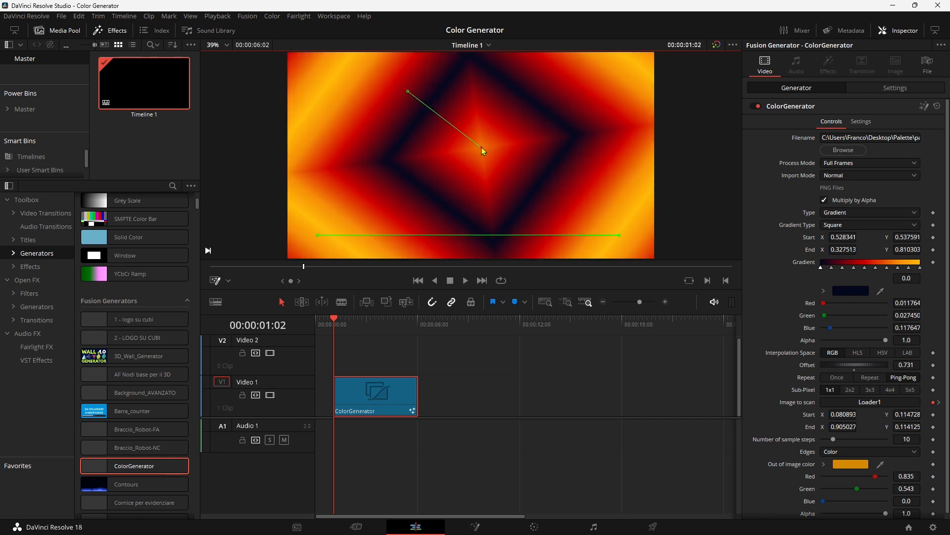
drag(846, 371, 720, 374)
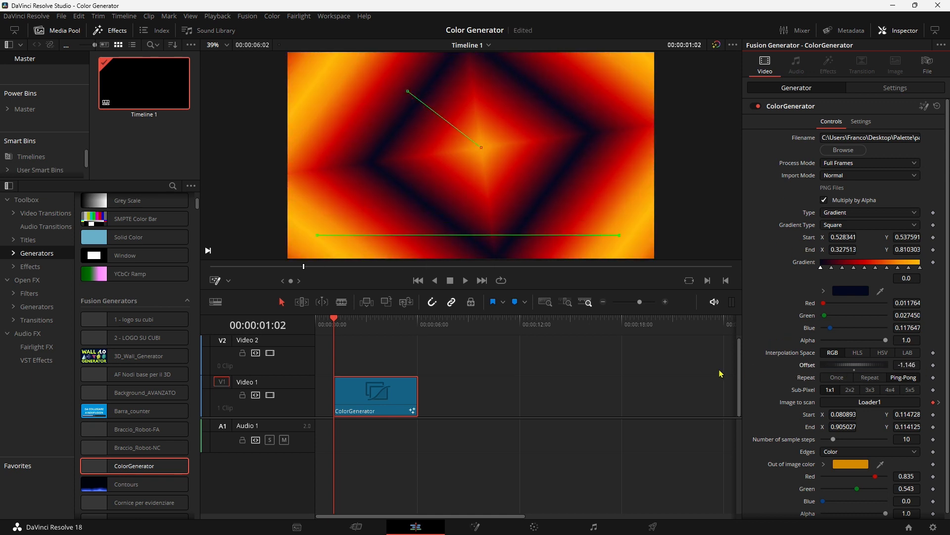
Change the gradient type to Cross and move its start to about X 0.50, Y 0.52.
click(871, 226)
click(821, 270)
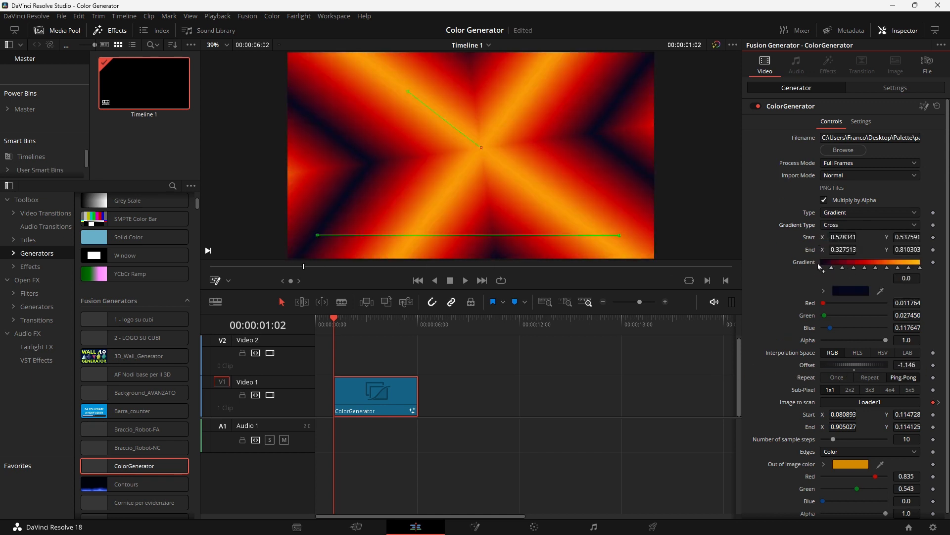
mouse_move(481, 150)
mouse_down()
mouse_move(377, 175)
mouse_move(409, 97)
mouse_move(472, 159)
mouse_up()
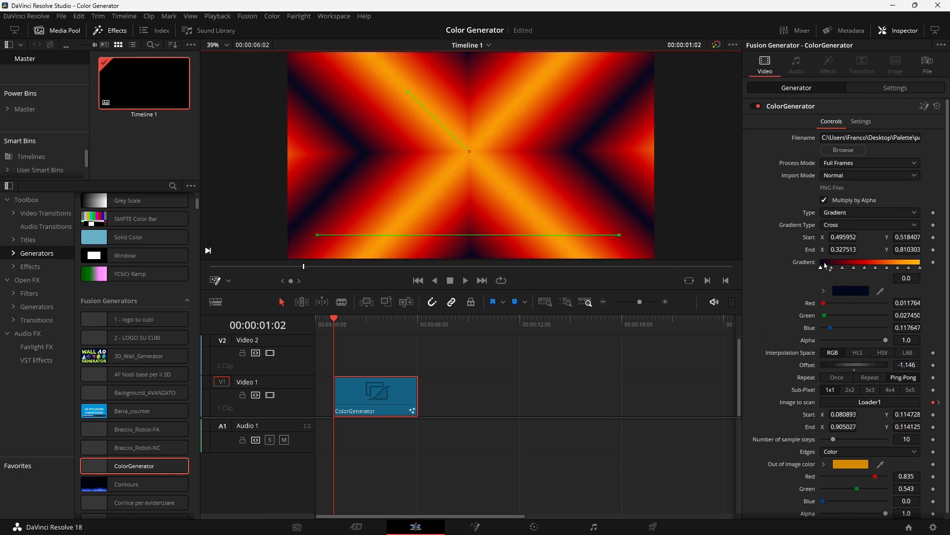
Change the gradient type to Radial and move its start to about X 0.53, Y 0.51.
click(851, 225)
click(854, 284)
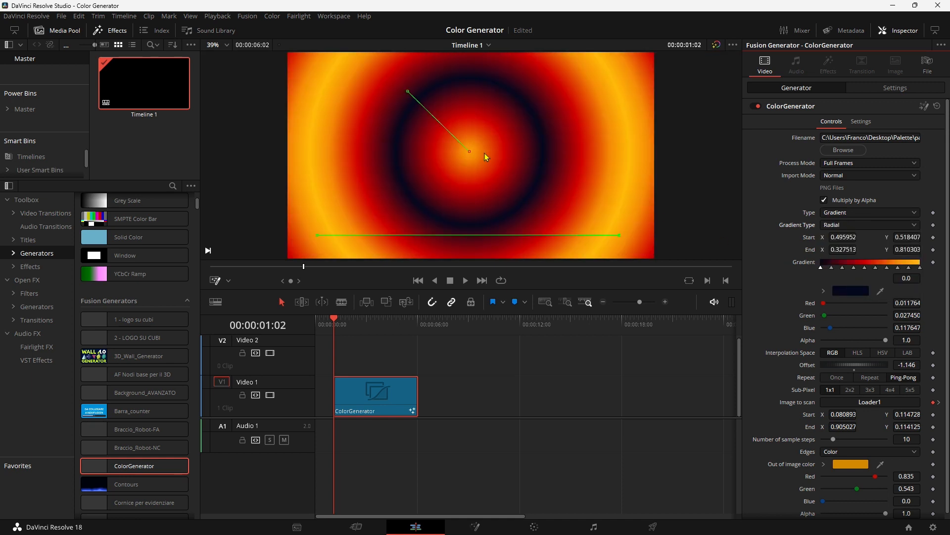
mouse_move(470, 152)
mouse_down()
mouse_move(600, 204)
mouse_move(481, 153)
mouse_up()
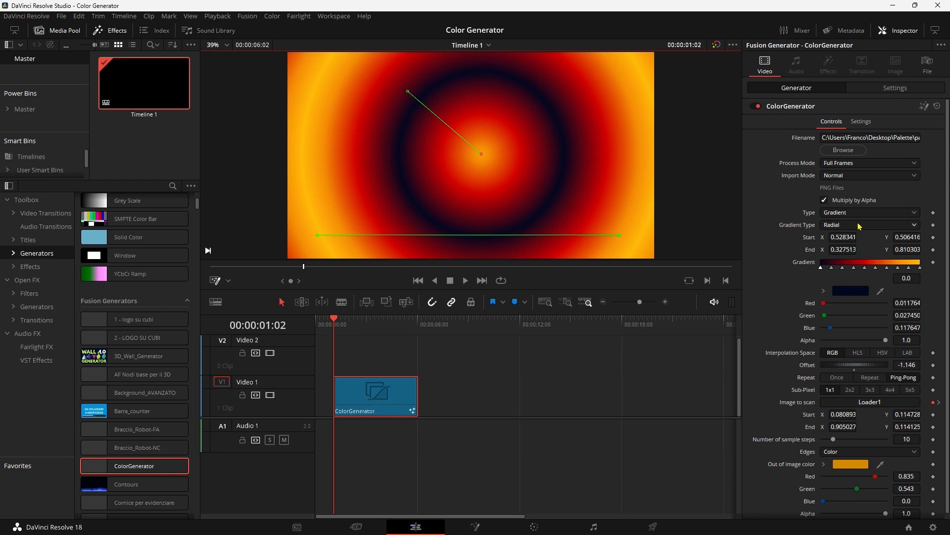
Change the gradient type to Angle and move its end point to about X 0.36, Y 0.34.
click(859, 226)
click(831, 296)
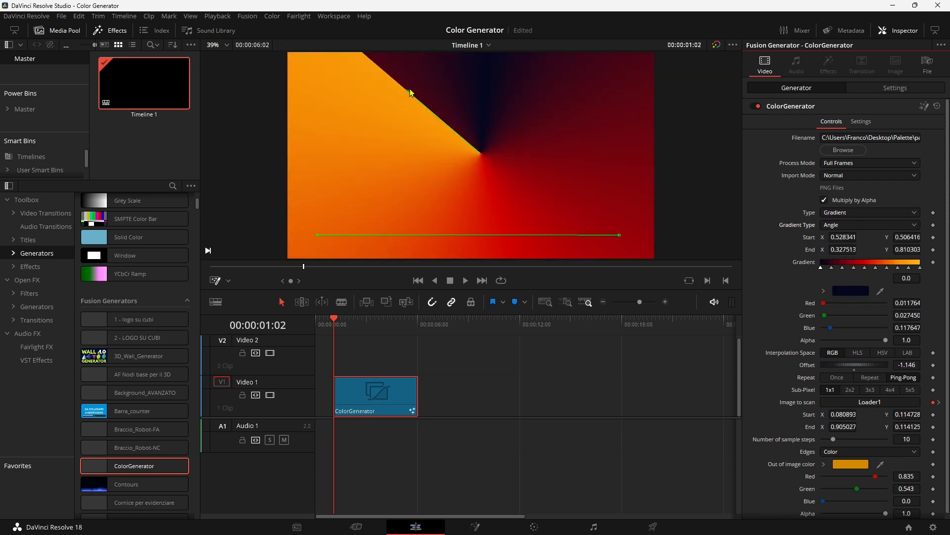
drag(409, 92, 406, 186)
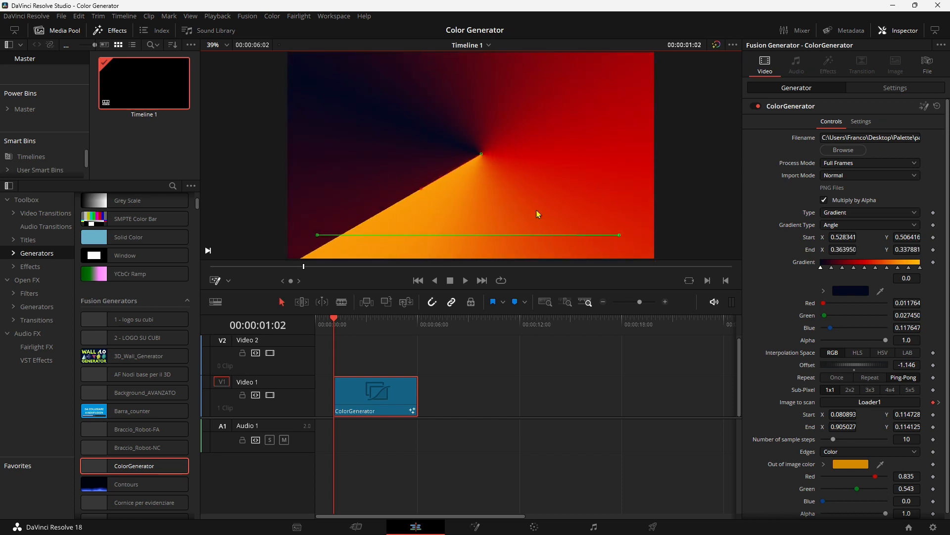
Switch the gradient type to Linear and try to load palette1.png as the palette image.
scroll(866, 225, up, 5)
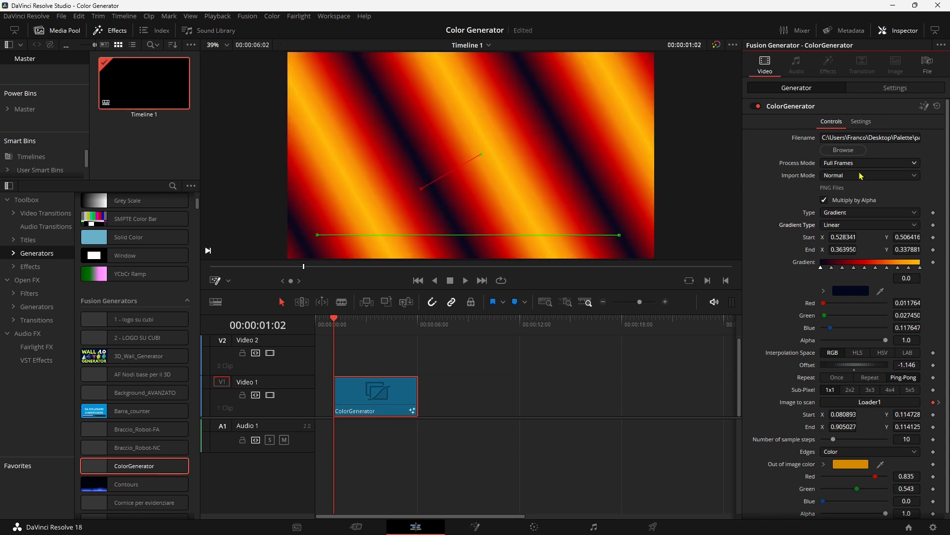
click(843, 150)
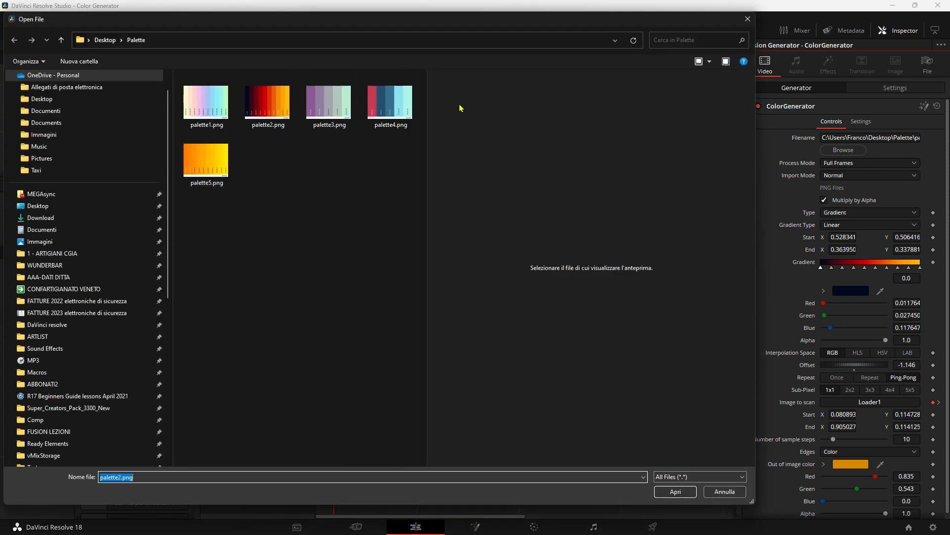
double_click(206, 102)
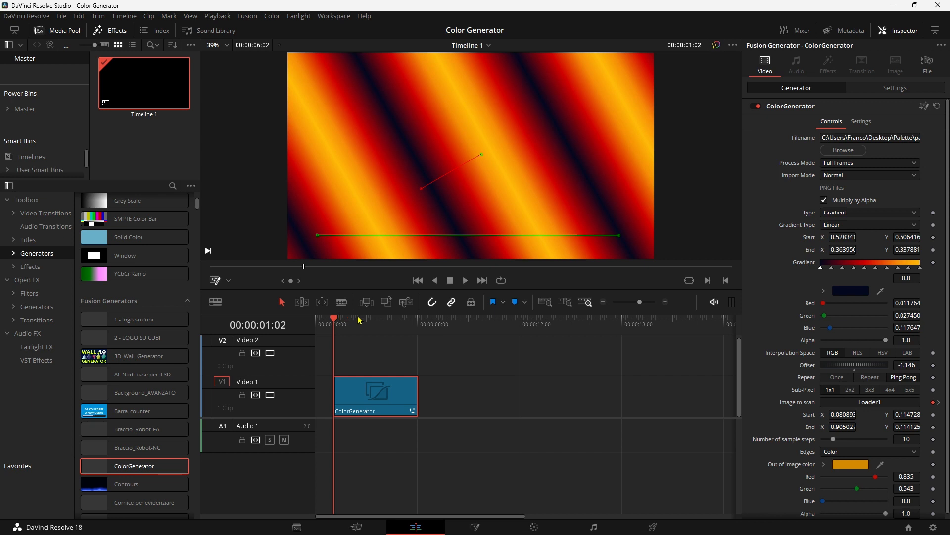
Add a second ColorGenerator clip to Video 1 at about 00:00:09:12 and place the playhead over it at about 00:00:11:04.
drag(360, 320, 382, 319)
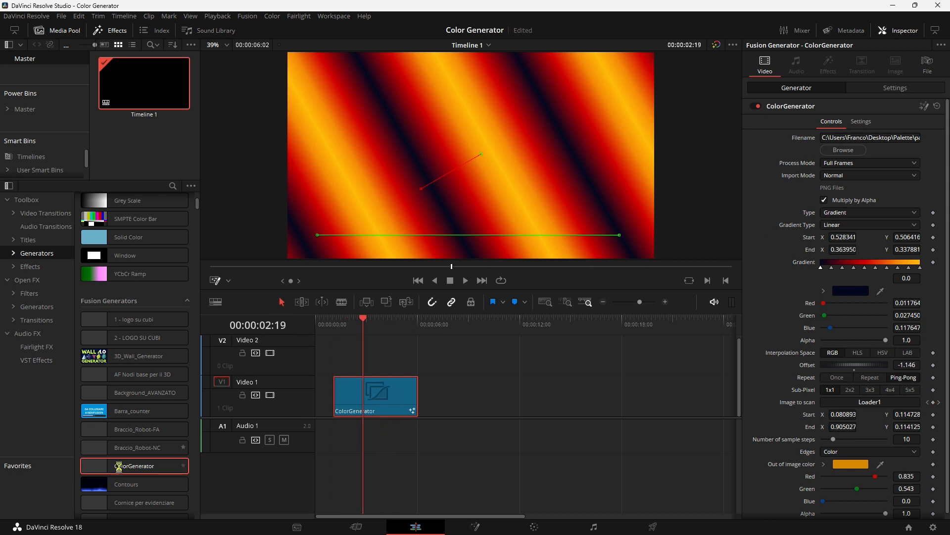
drag(99, 472, 490, 396)
click(506, 329)
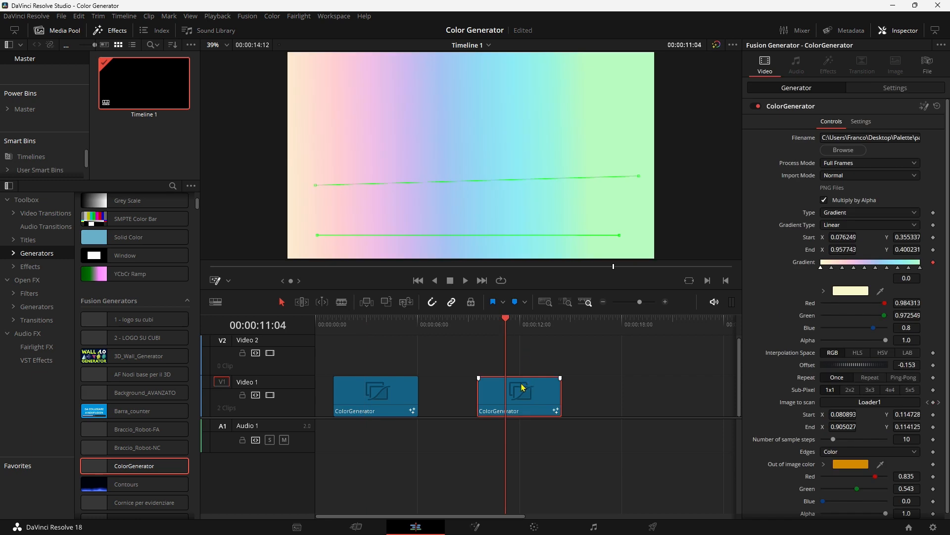
Load palette5.png into the second ColorGenerator clip, resetting the trimming and extend settings, and move the playhead back to the clip's start.
click(847, 147)
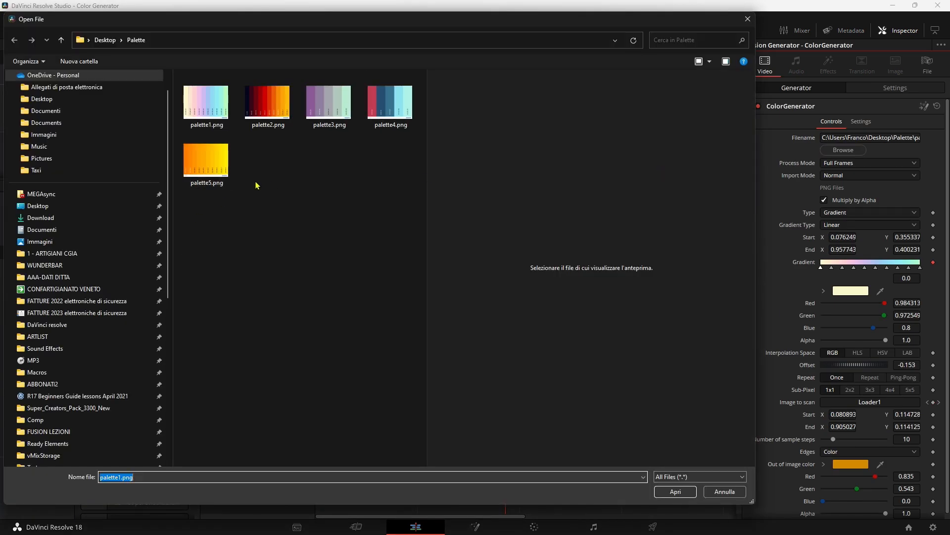
double_click(212, 164)
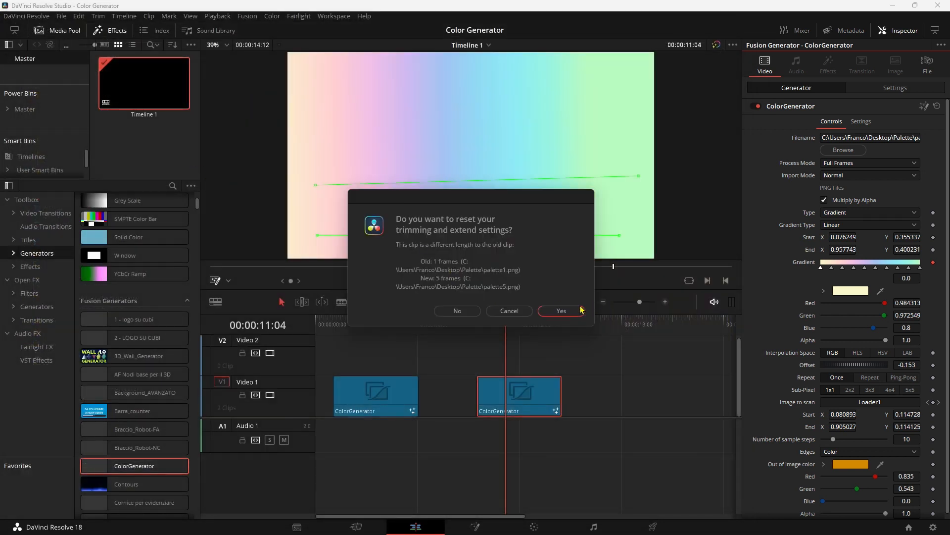
click(580, 308)
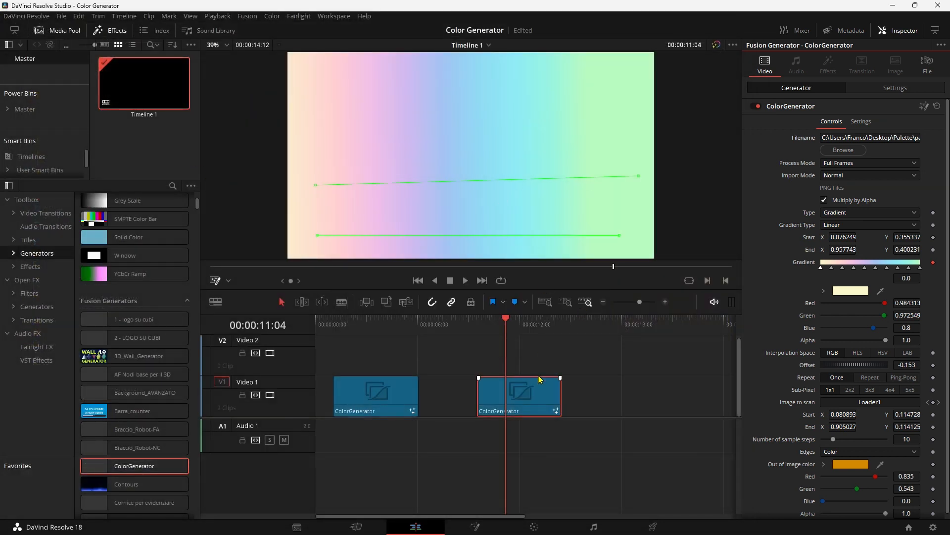
drag(508, 328, 479, 331)
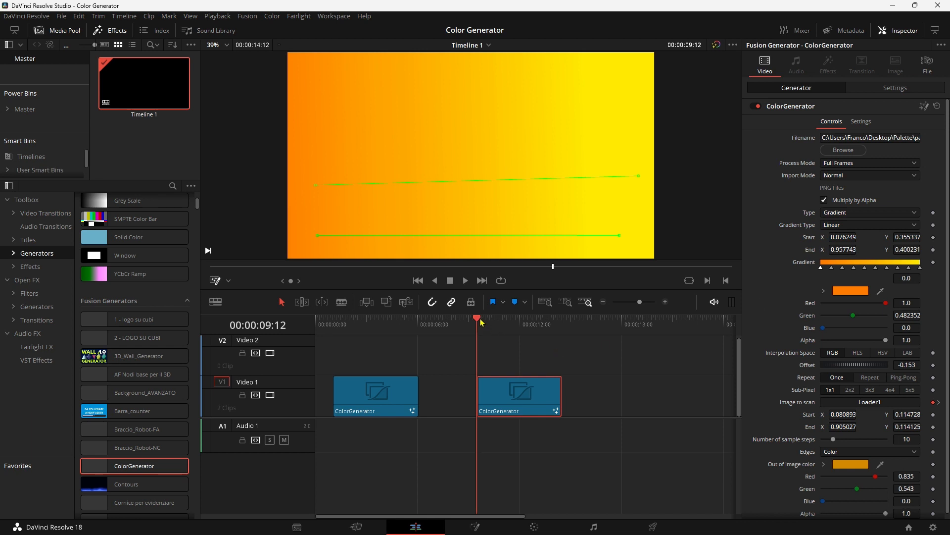
mouse_move(483, 324)
mouse_down()
mouse_move(547, 325)
mouse_move(477, 324)
mouse_up()
Steepen and shorten the linear gradient by moving its start to about X 0.33, Y 0.25 and its end to about X 0.67, then raising the end.
click(638, 181)
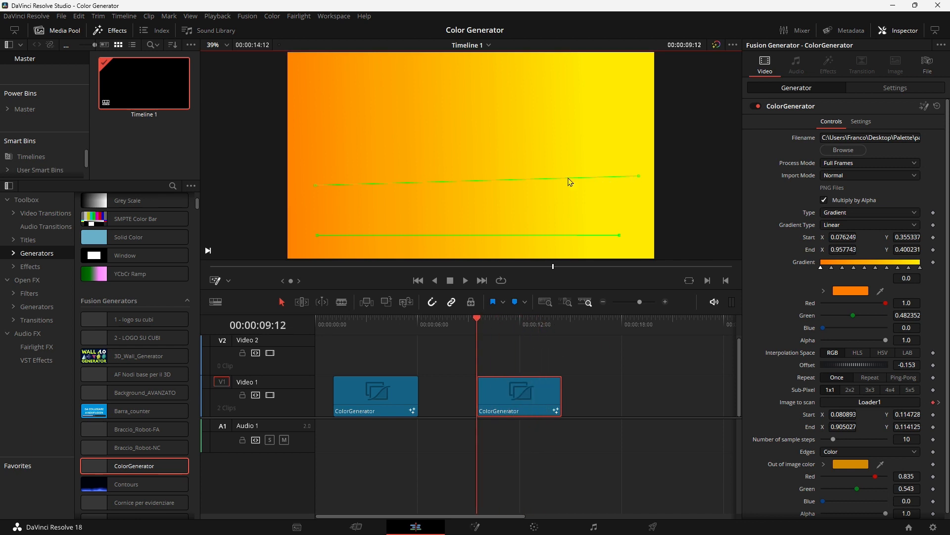
drag(639, 177, 535, 180)
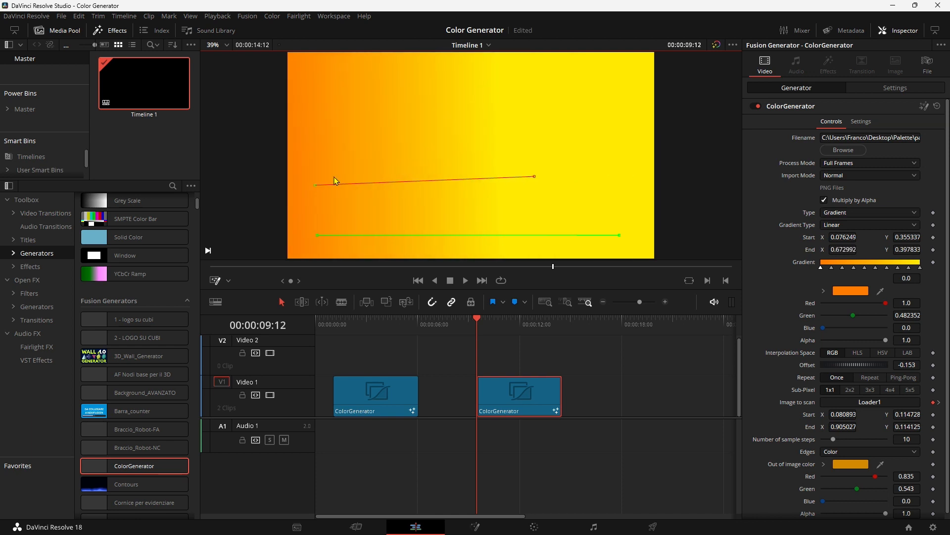
drag(316, 186, 406, 206)
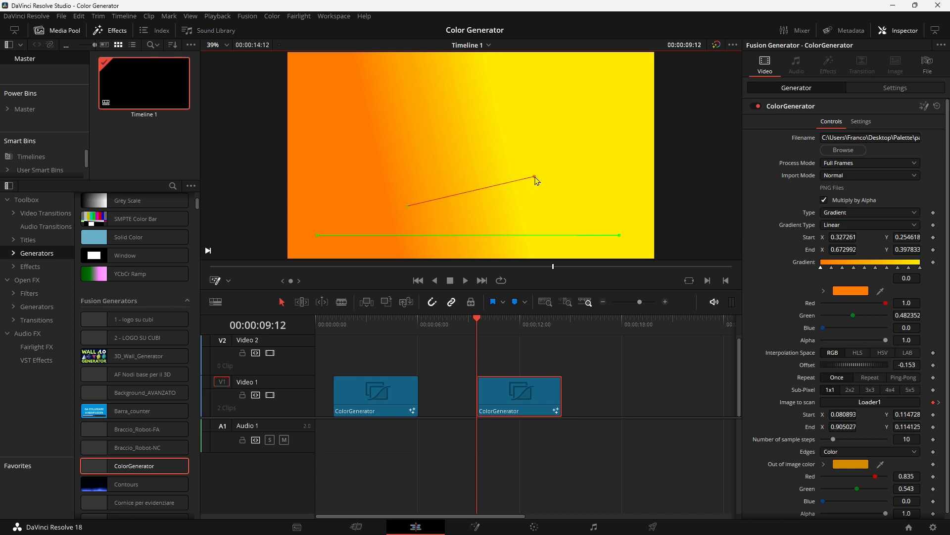
drag(532, 179, 530, 118)
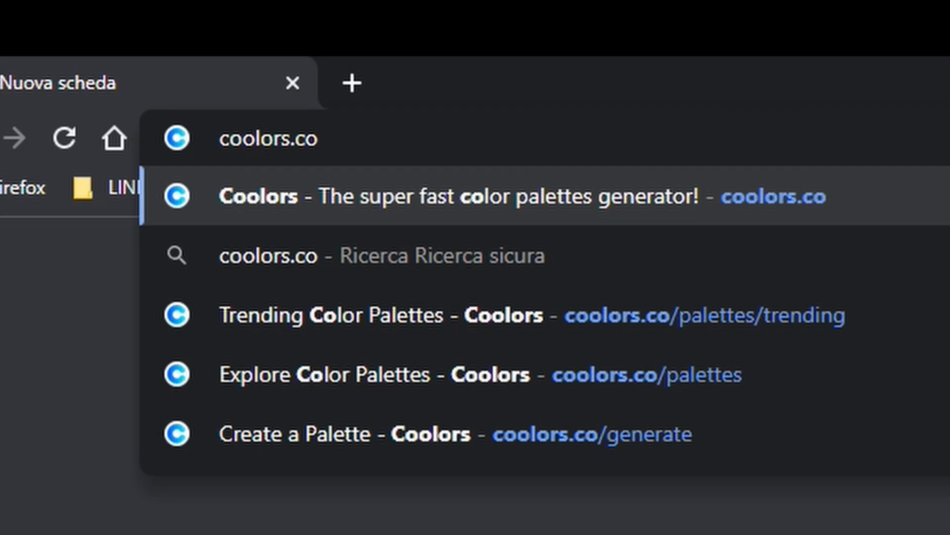
Switch to the web browser, open coolors.co and go to its trending color palettes.
key(Return)
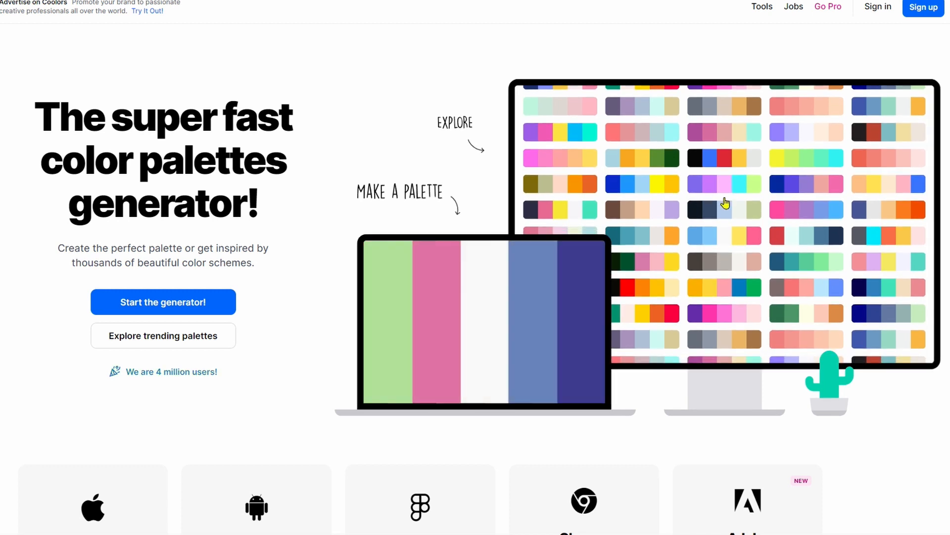
click(740, 179)
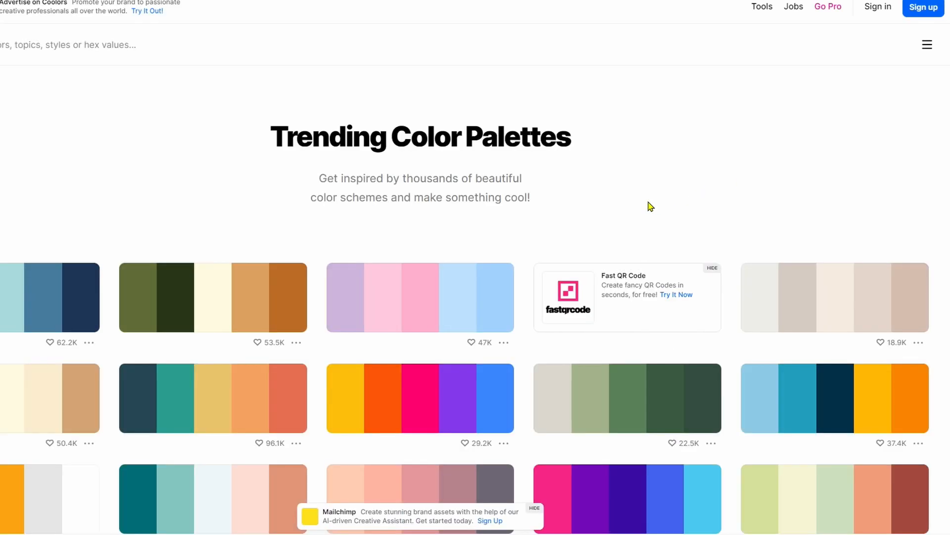
Browse the trending color palettes for a scheme to use with the generator.
scroll(574, 293, down, 9)
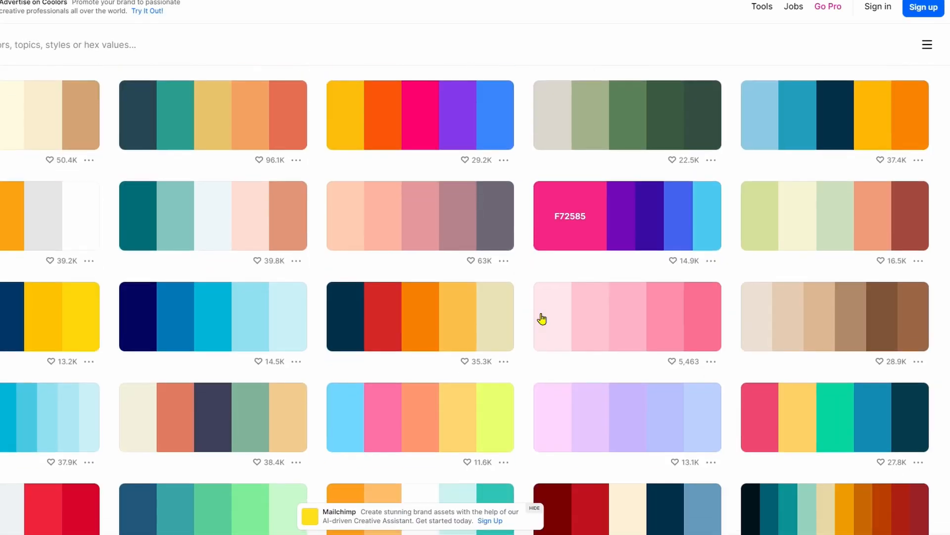
scroll(620, 327, down, 12)
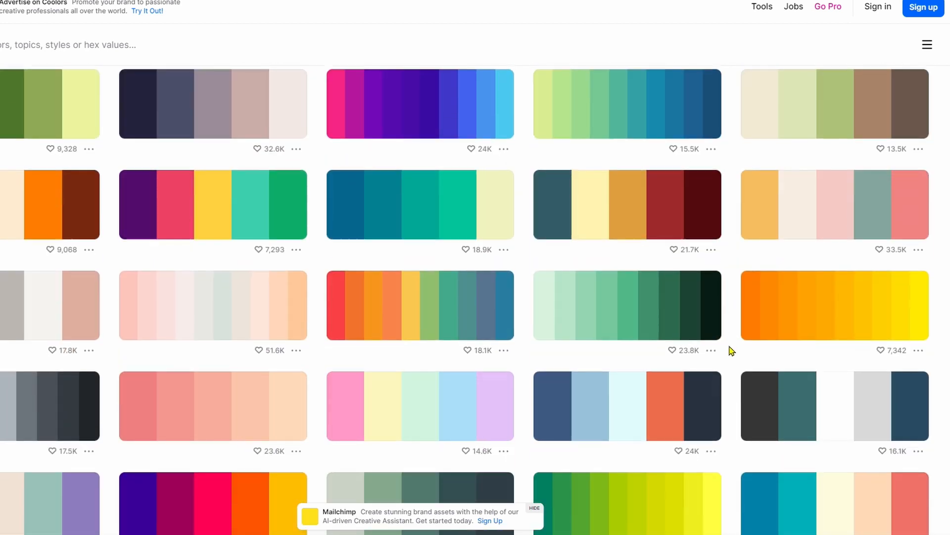
scroll(724, 351, down, 9)
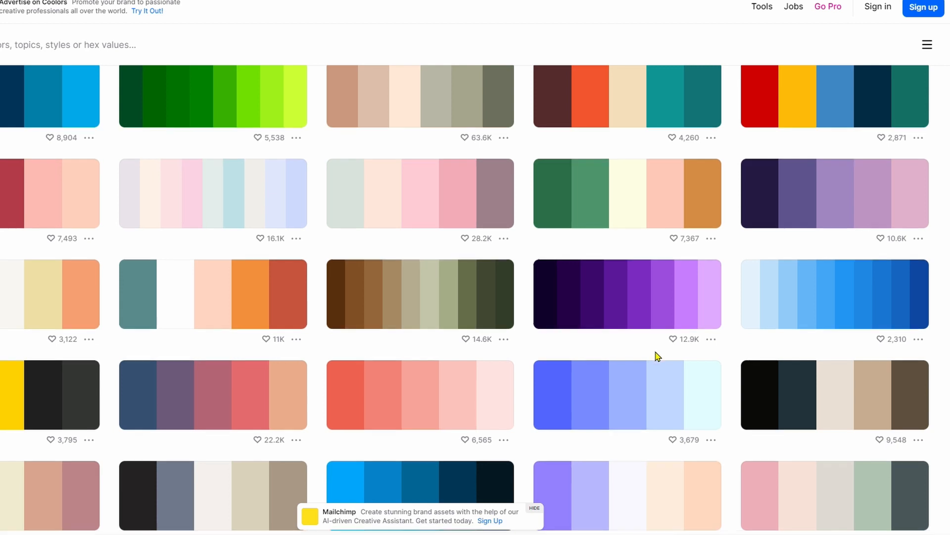
scroll(658, 354, down, 1)
scroll(699, 264, down, 8)
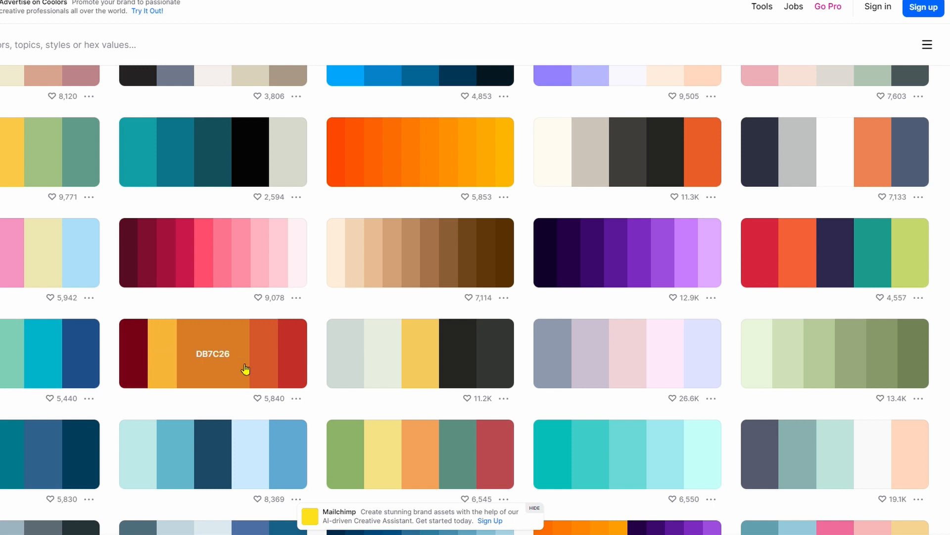
scroll(246, 369, down, 9)
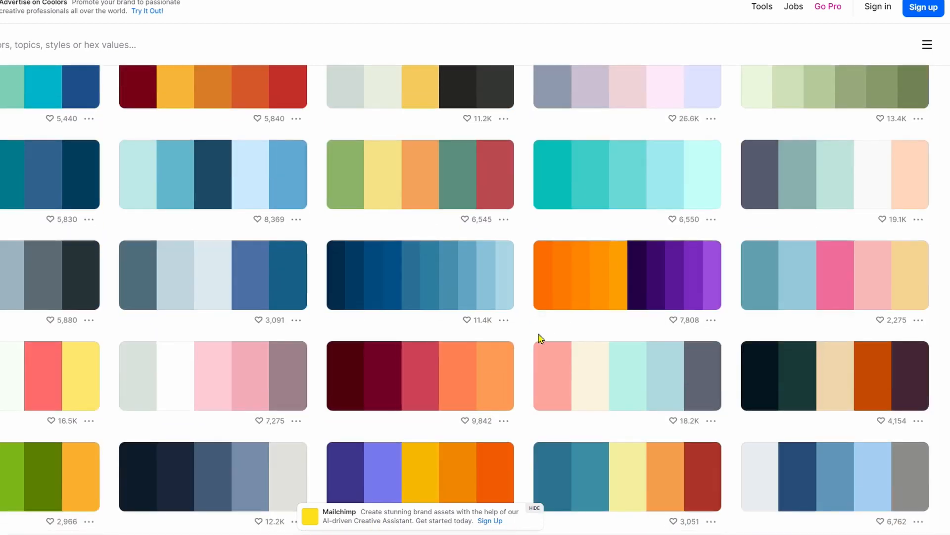
scroll(544, 339, down, 7)
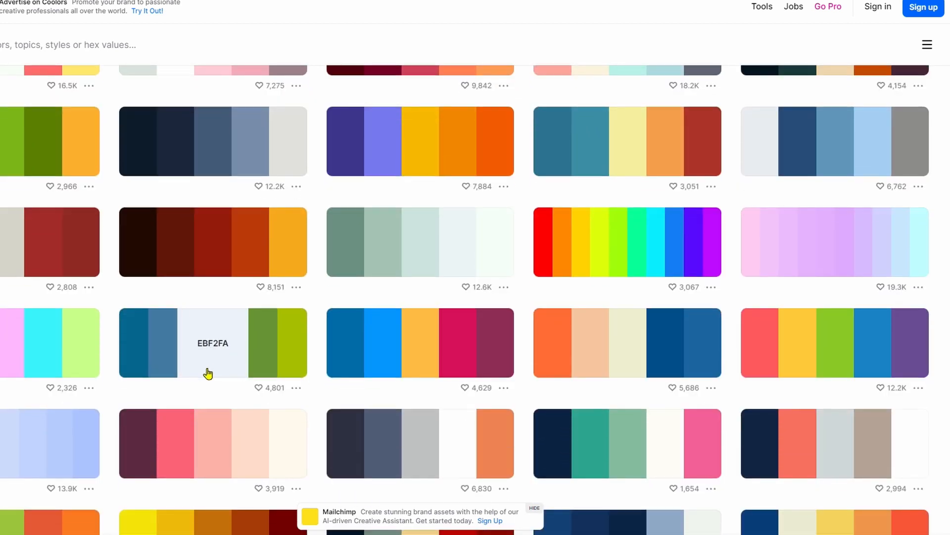
scroll(718, 312, down, 5)
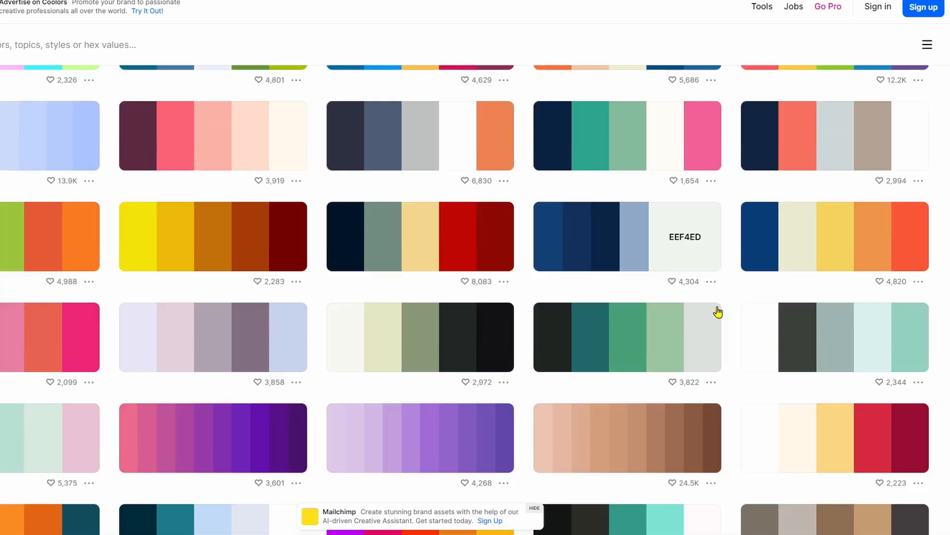
scroll(490, 337, down, 2)
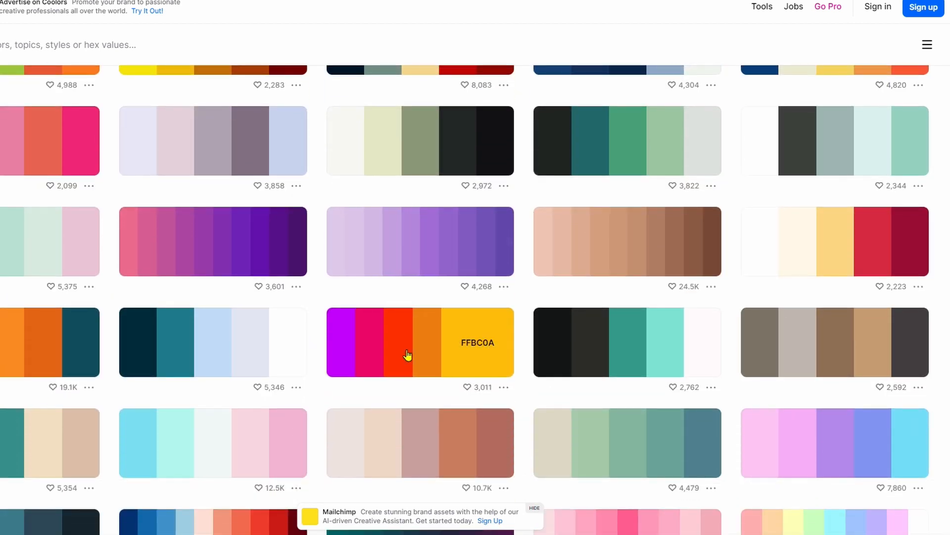
scroll(213, 356, down, 7)
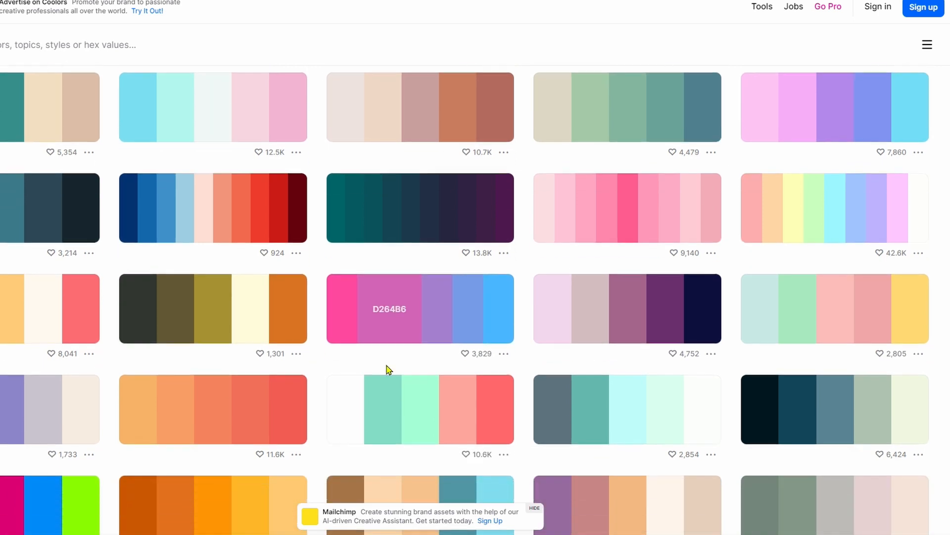
scroll(341, 396, down, 3)
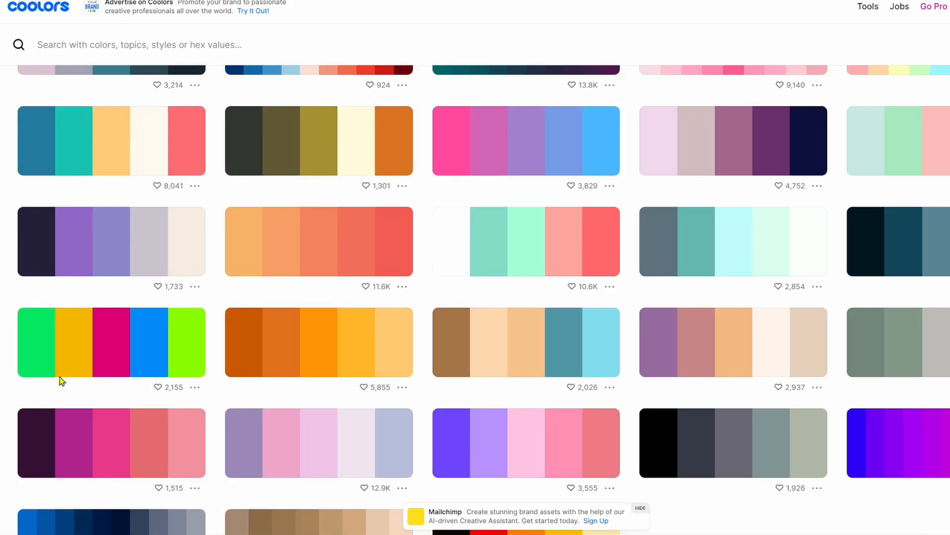
Start an image export of the green, yellow, magenta, blue and lime palette, with palette6 as its title.
click(195, 387)
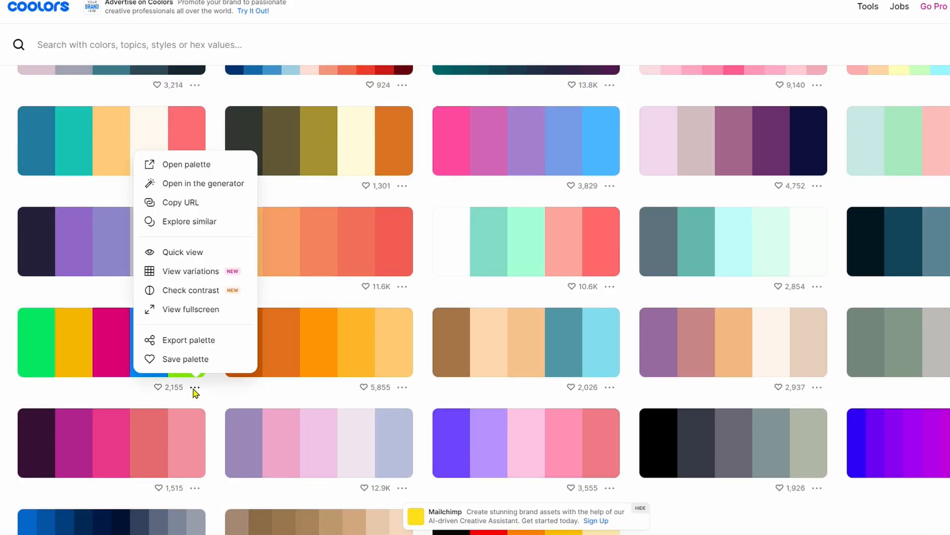
click(170, 347)
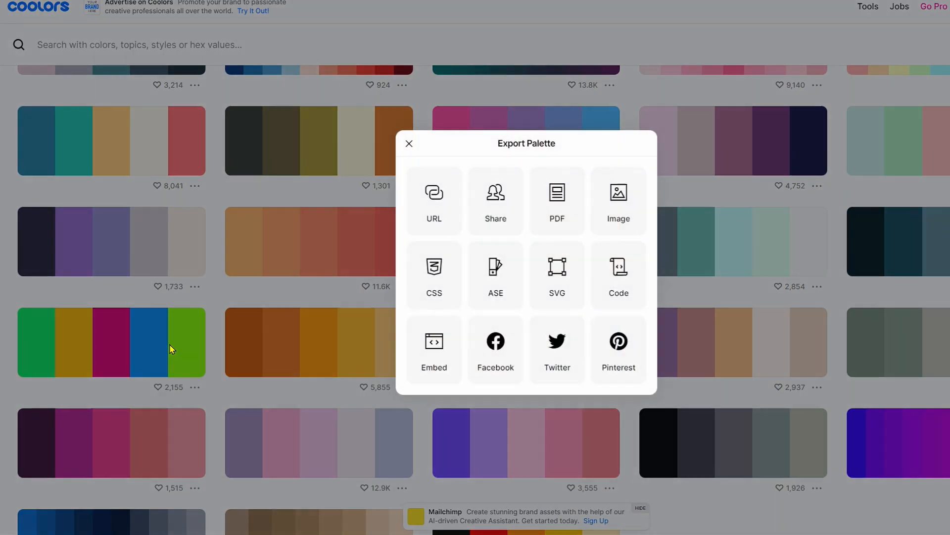
click(618, 198)
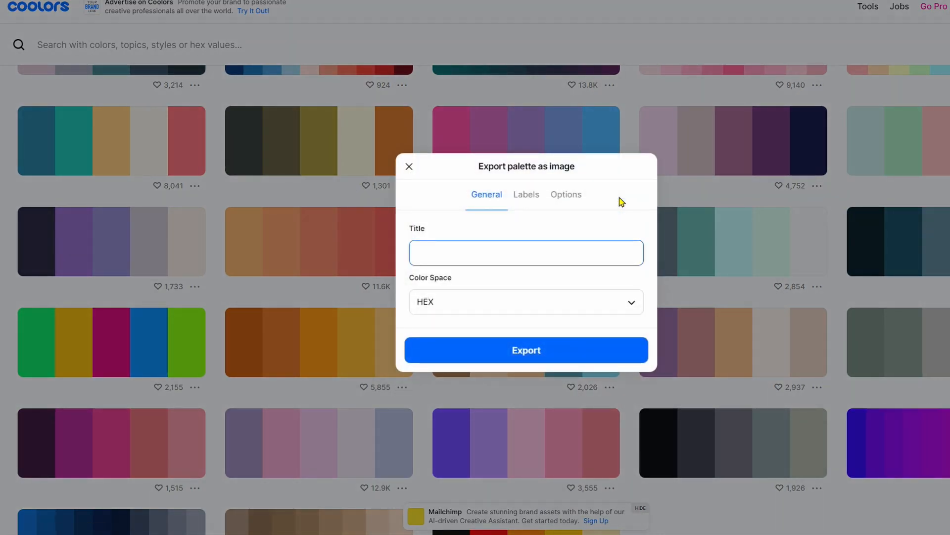
text(palette)
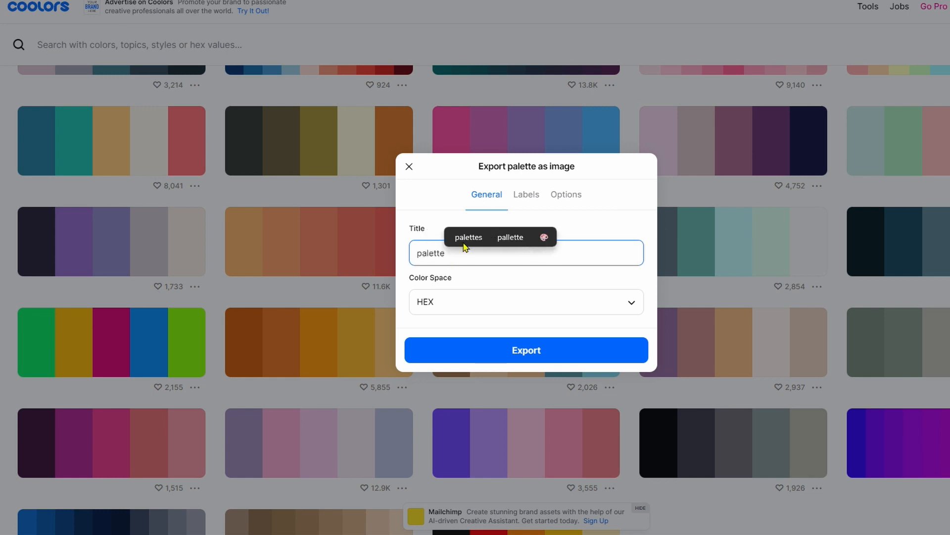
text(65)
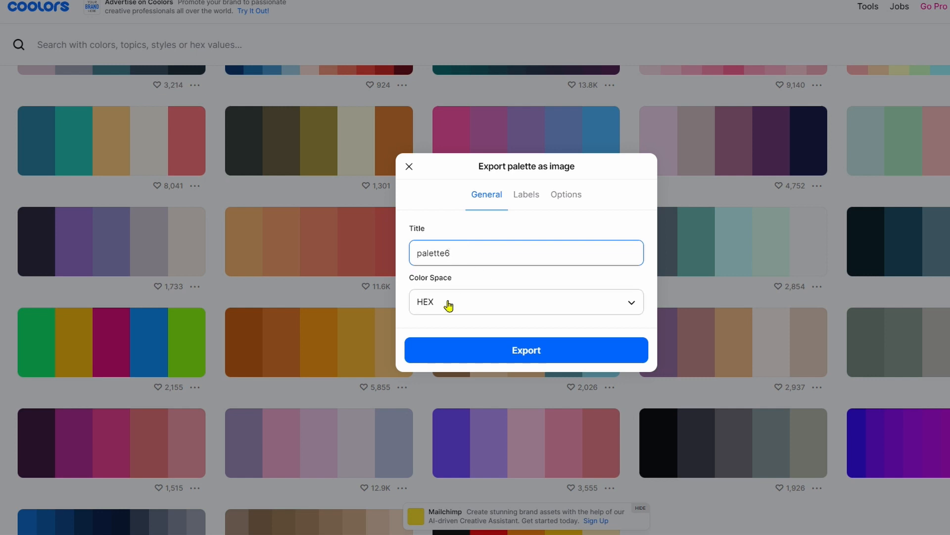
Choose a color space for the exported image and save it as palette6.png alongside the other palette images.
click(475, 302)
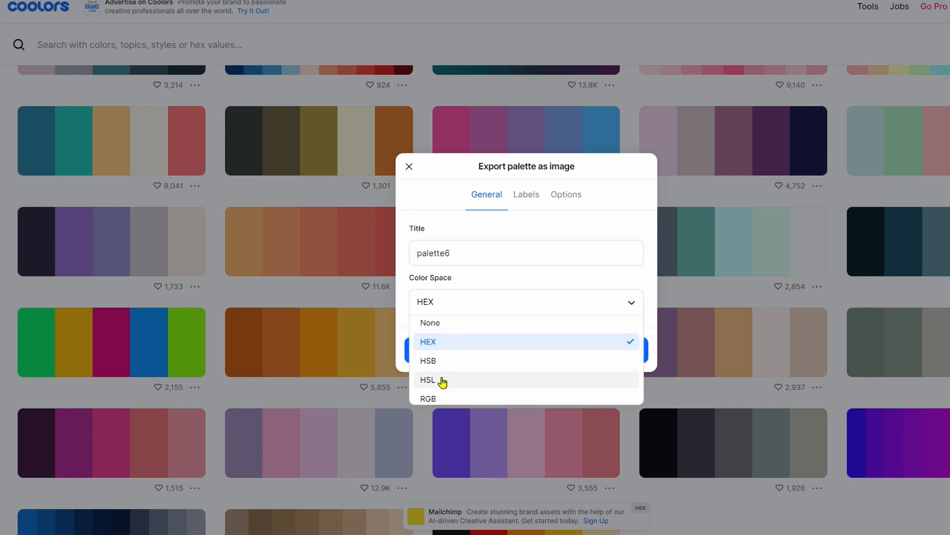
scroll(440, 384, down, 2)
click(440, 349)
click(524, 351)
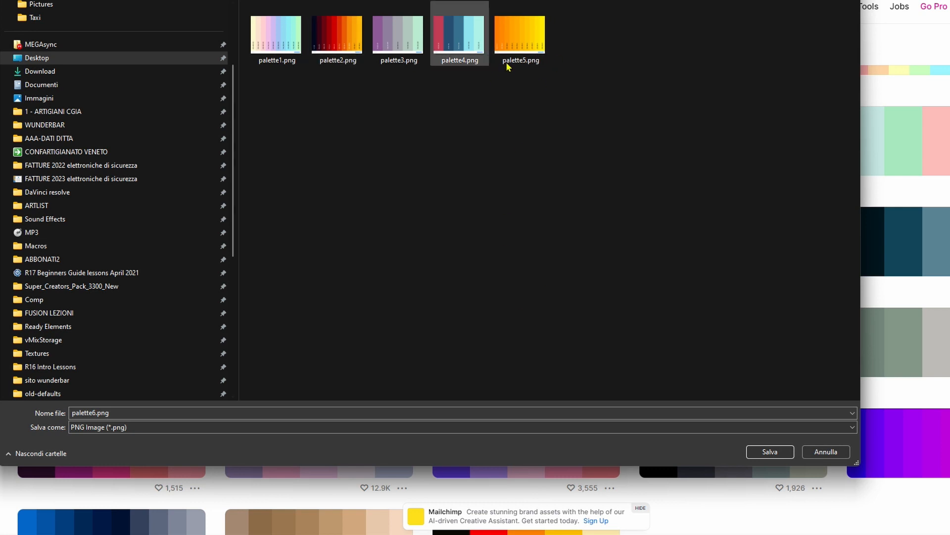
click(770, 451)
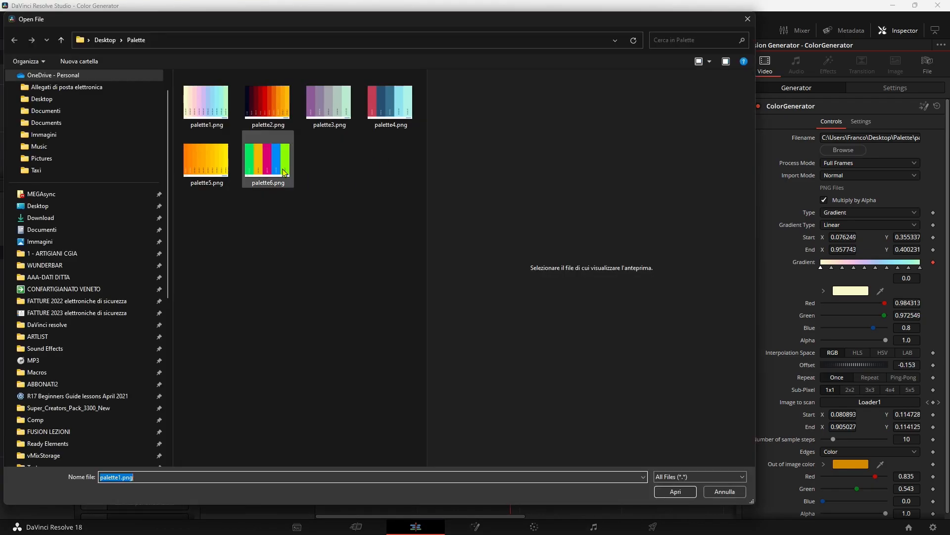
Load palette6.png into the ColorGenerator, accept resetting the trim settings, and refresh the gradient by removing its keyframe.
double_click(278, 161)
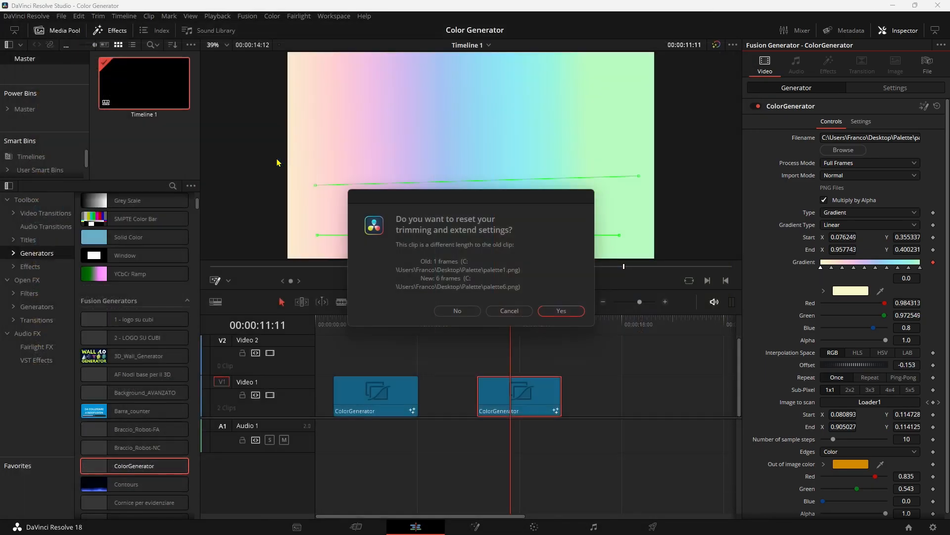
click(559, 310)
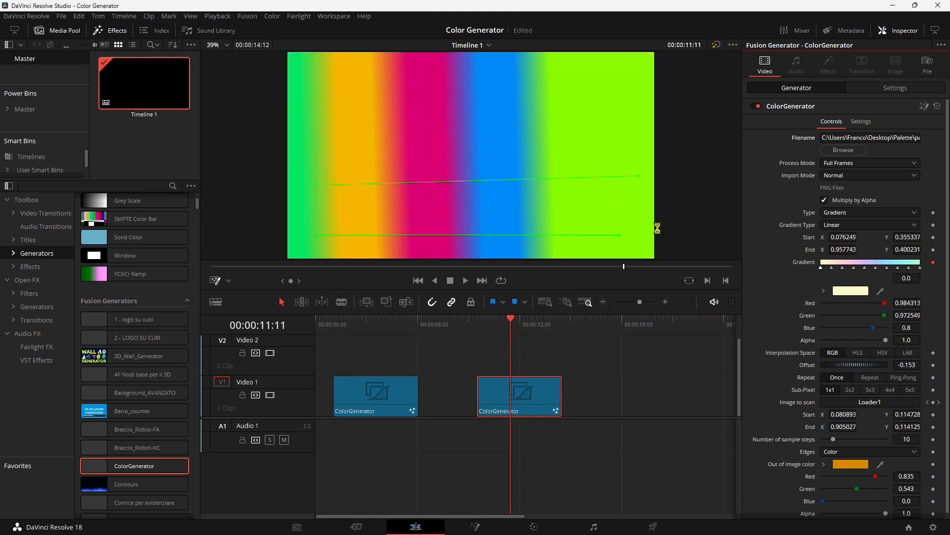
click(933, 263)
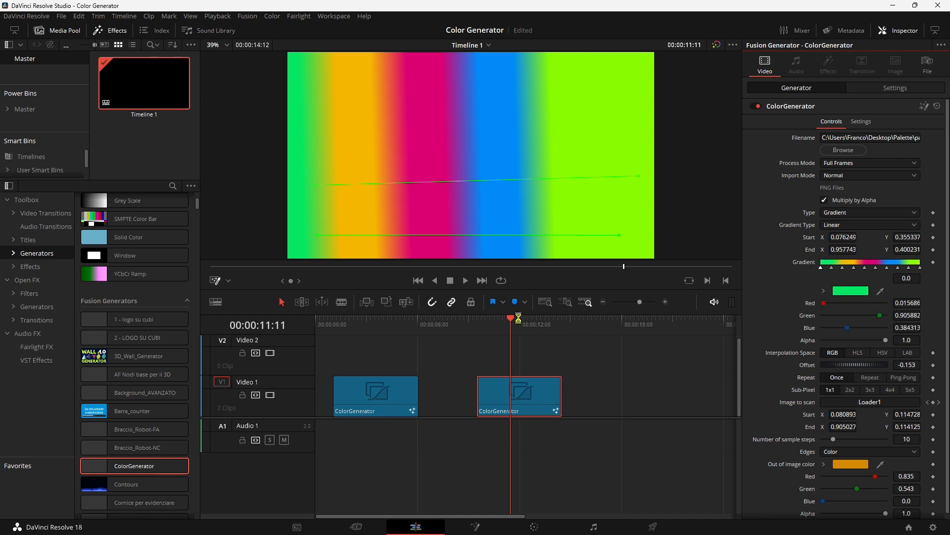
Extend the end of the second ColorGenerator clip to just past the one-minute mark on the timeline.
drag(511, 324, 523, 341)
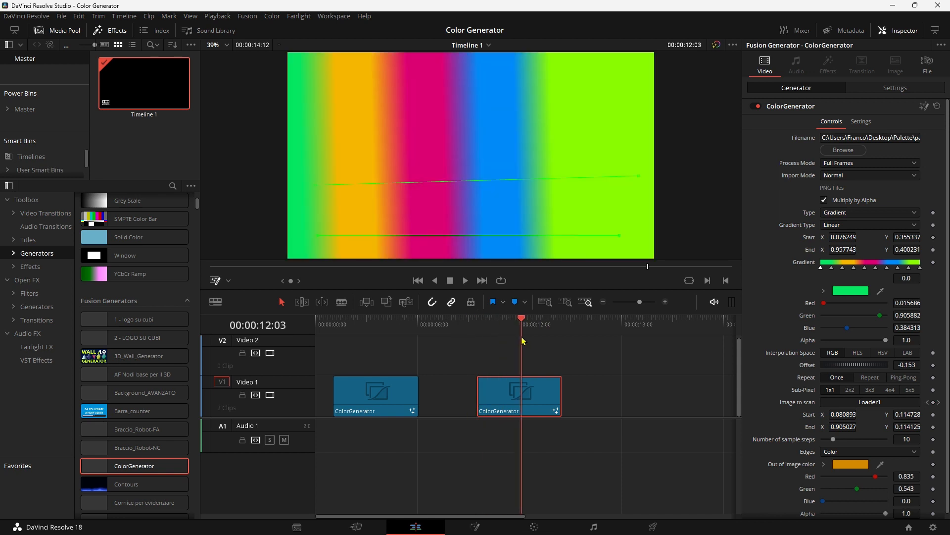
scroll(555, 423, down, 3)
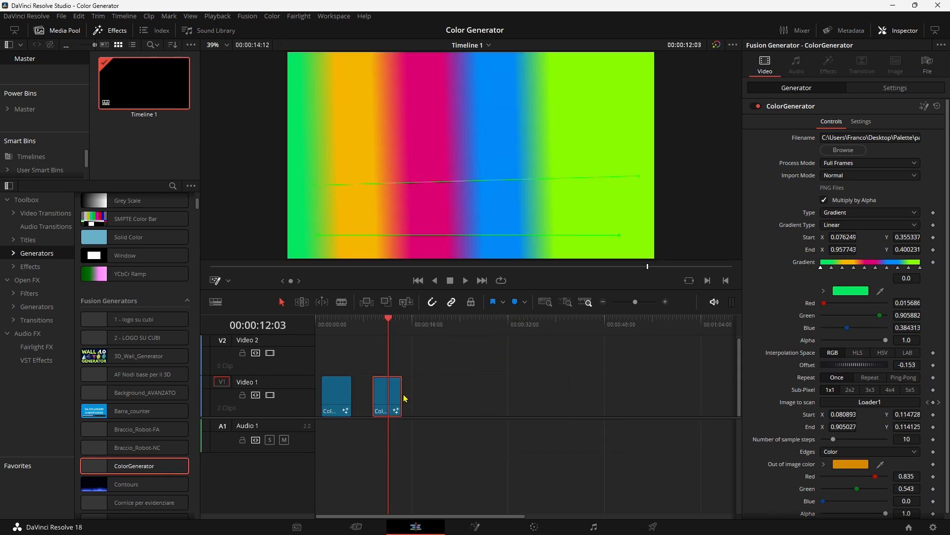
drag(404, 399, 709, 396)
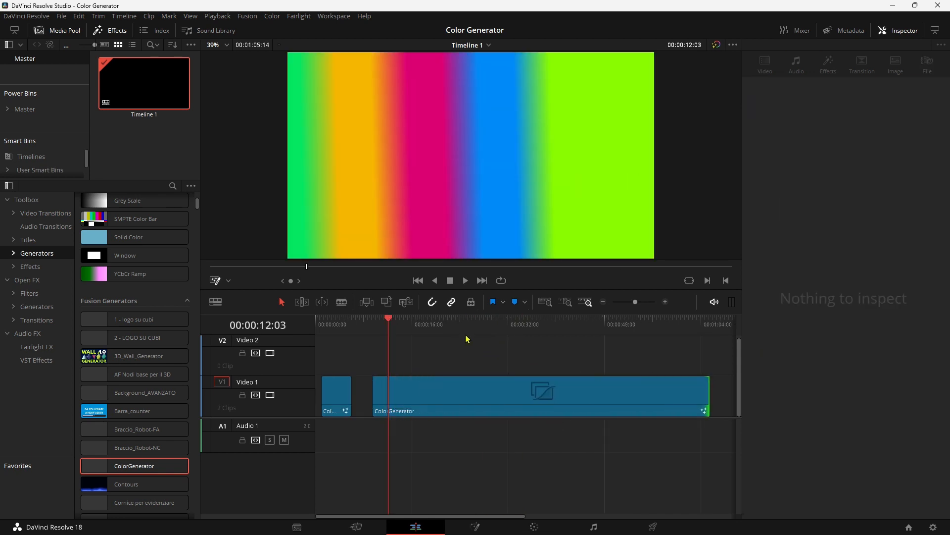
At 00:00:21:12 in the extended clip, tilt the gradient's end point to X 0.872722, Y 0.764740 and set its offset to 0.043.
drag(467, 327, 444, 327)
click(468, 385)
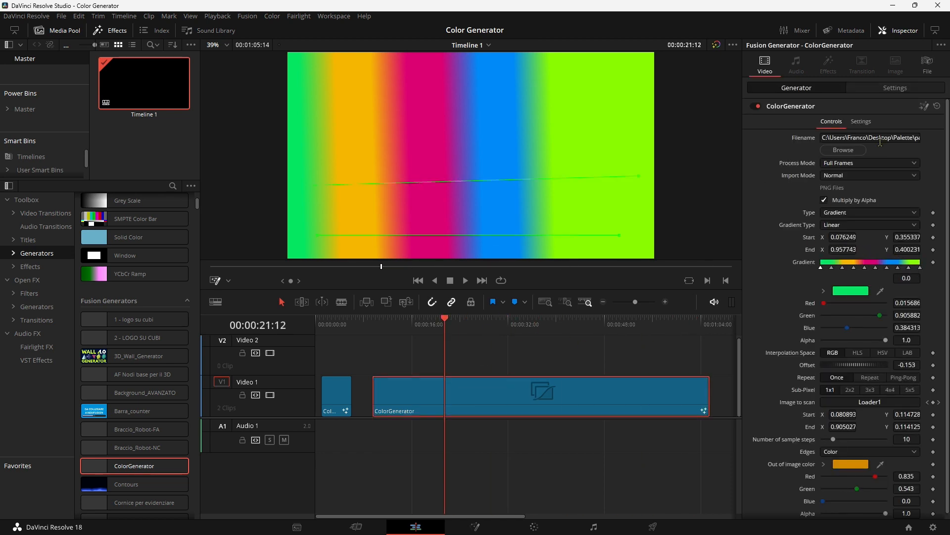
drag(851, 365, 755, 366)
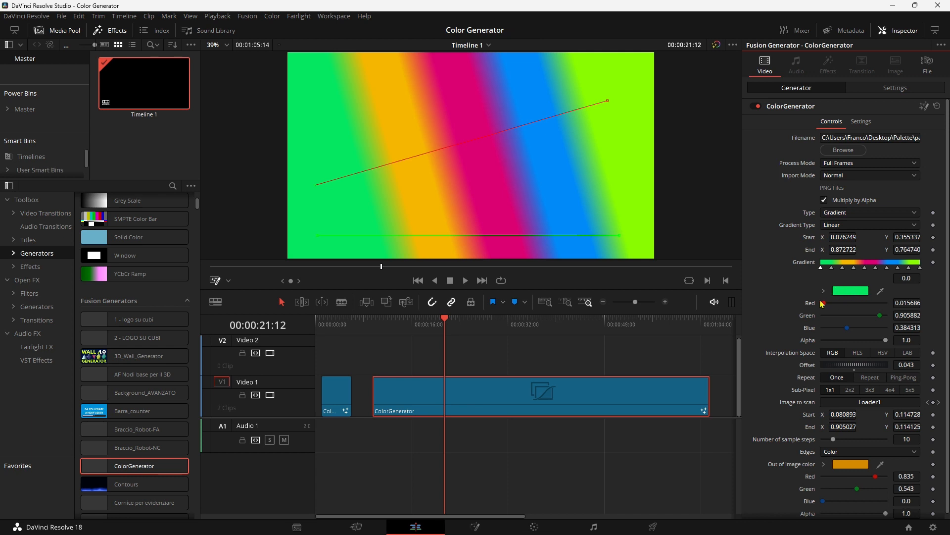
Recolor the first gradient stop orange (1.0, 0.402, 0.0) and the second yellow (0.929, 0.811, 0.047), and save the project.
drag(823, 304, 822, 332)
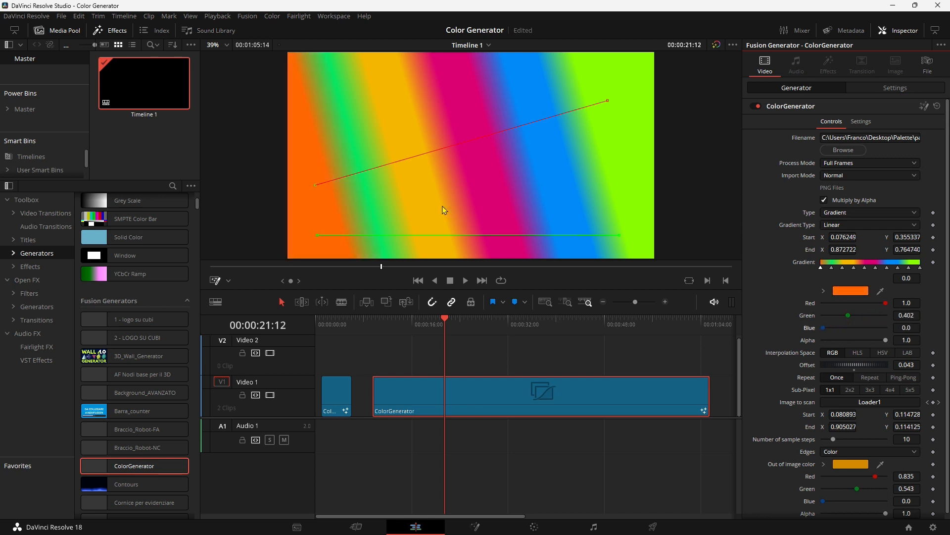
click(832, 267)
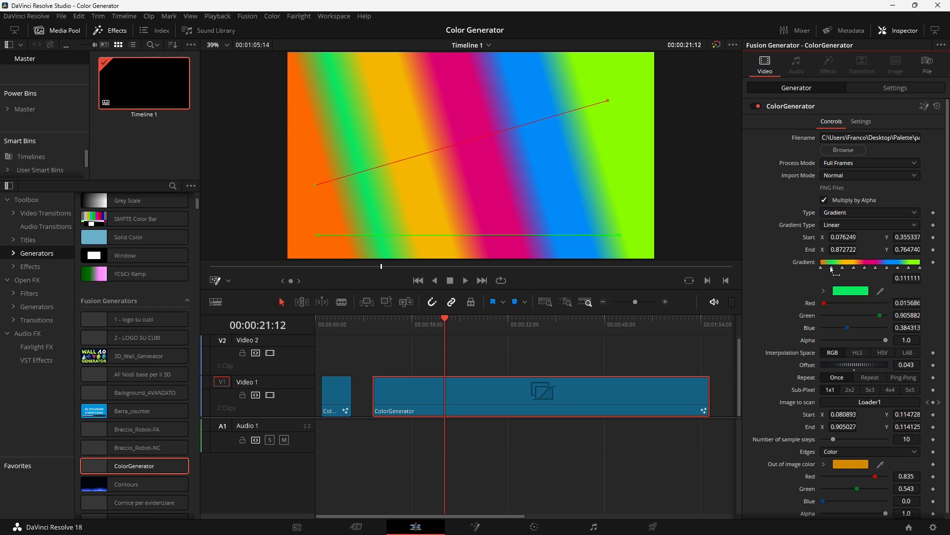
drag(823, 304, 825, 328)
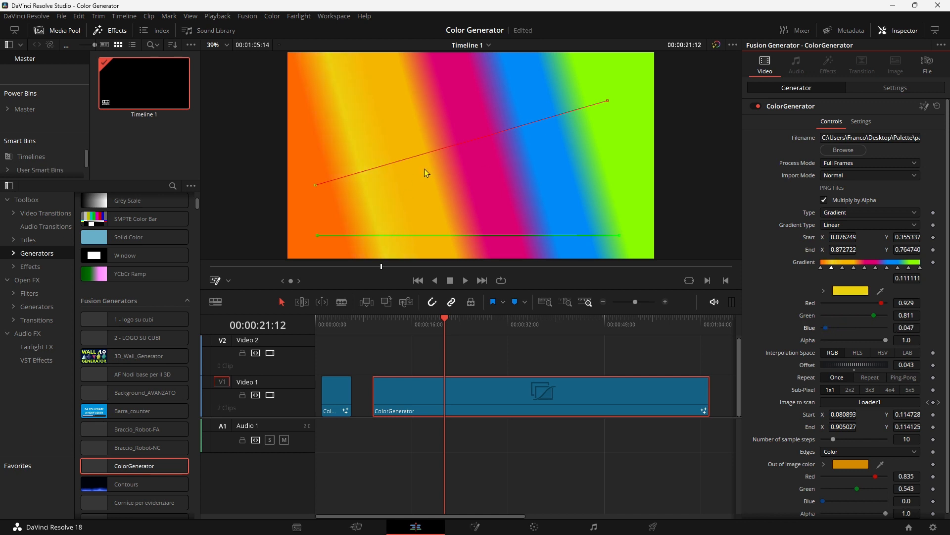
key(ctrl+s)
Recolor the gradient stop at 0.444444 blue (0.0, 0.606, 0.882) and delete the neighbouring magenta stop at 0.555555.
click(867, 269)
drag(823, 315, 881, 328)
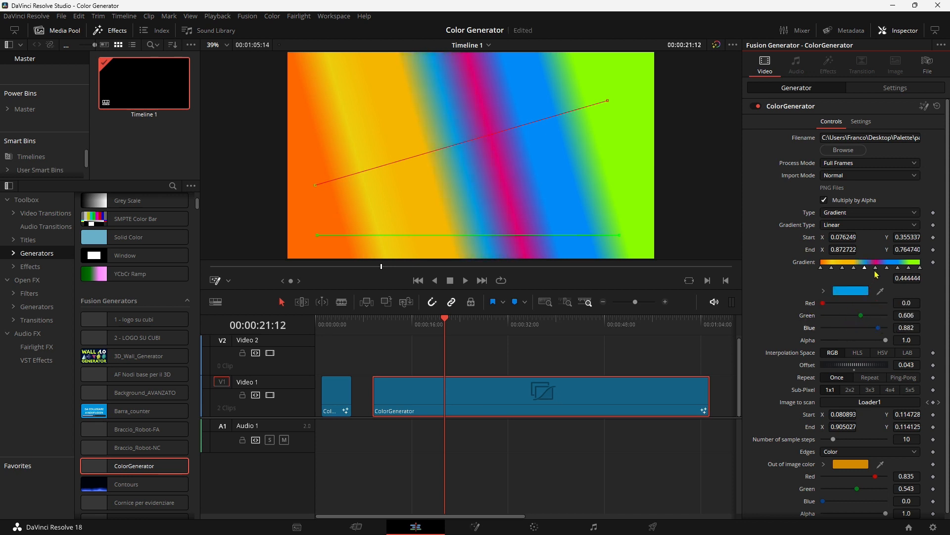
click(877, 268)
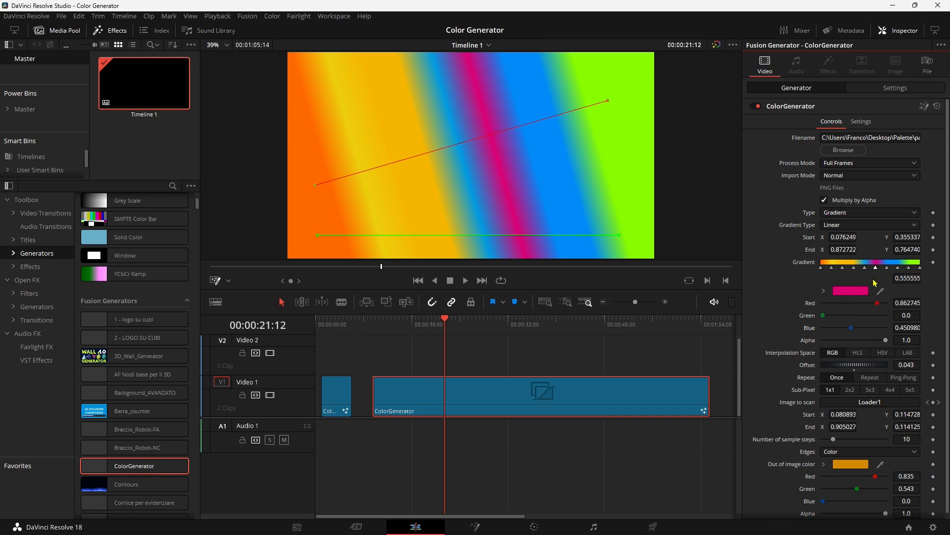
key(Delete)
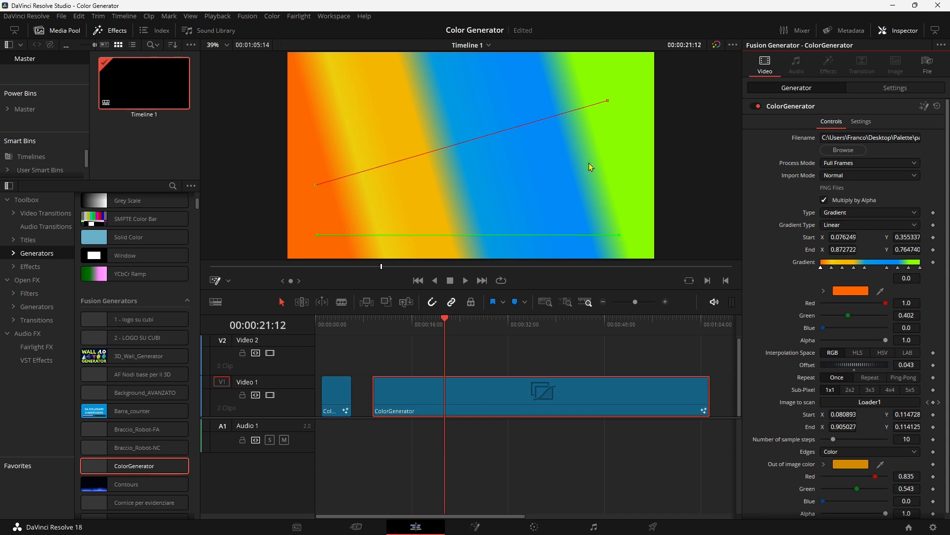
Move the gradient's start point to X 0.251688, Y 0.245025 and deselect the clip.
drag(315, 185, 380, 208)
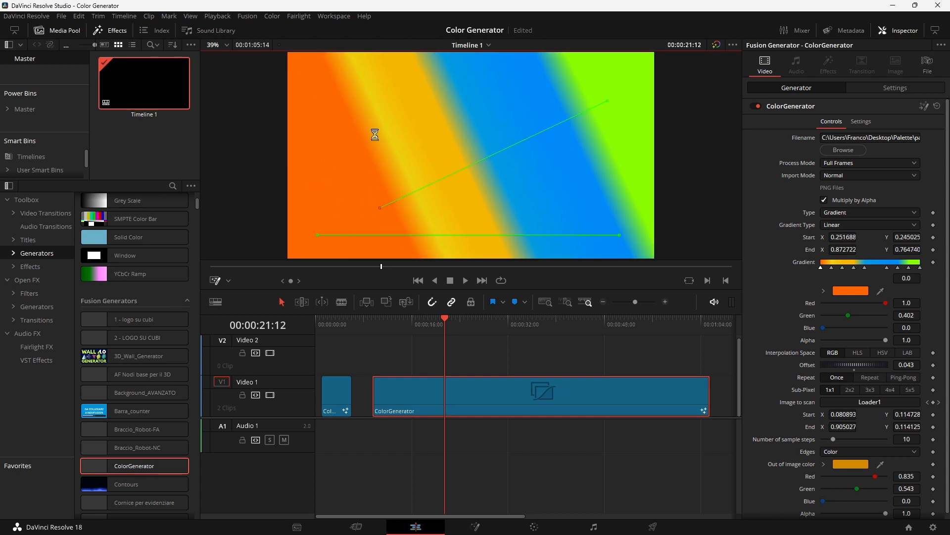
click(543, 382)
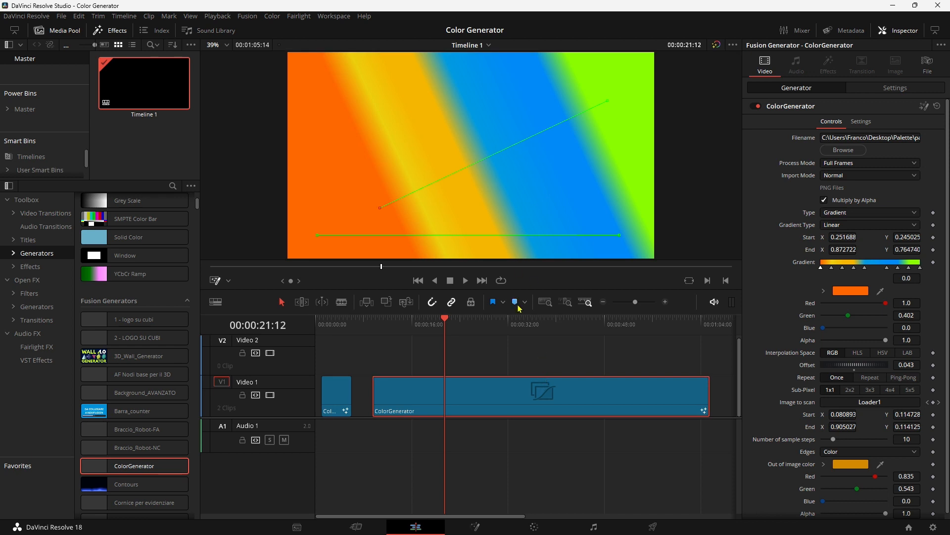
key(ctrl+shift+a)
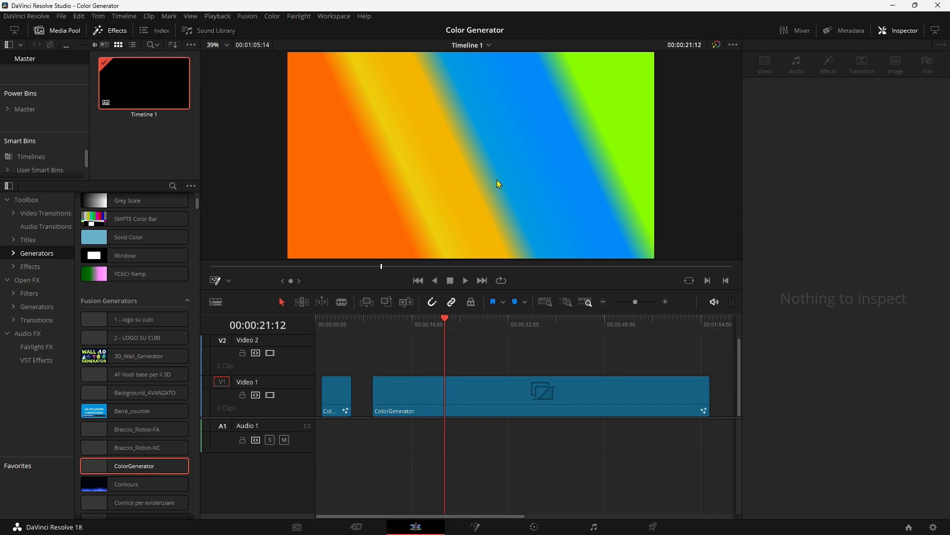
Open the clip in Fusion and save the viewer image as palette7.png in the Palette folder.
click(476, 527)
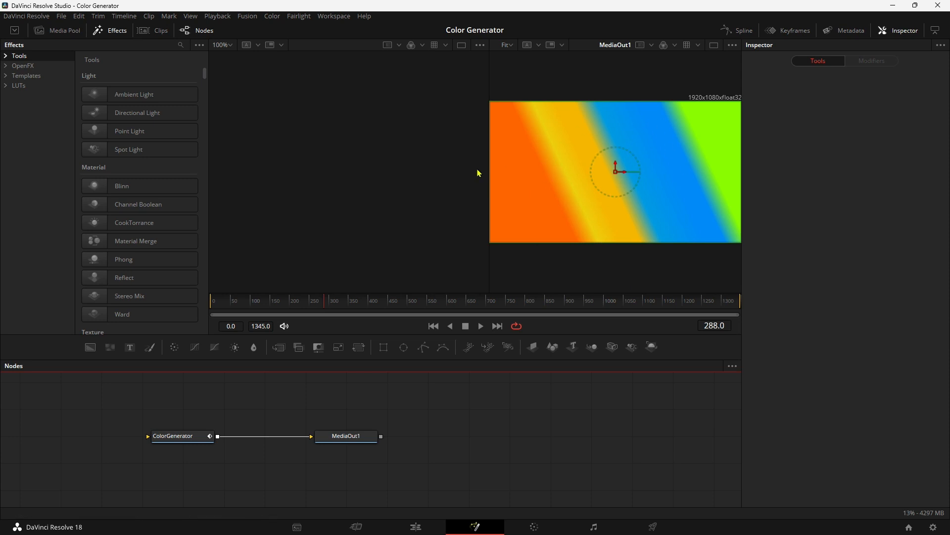
right_click(544, 163)
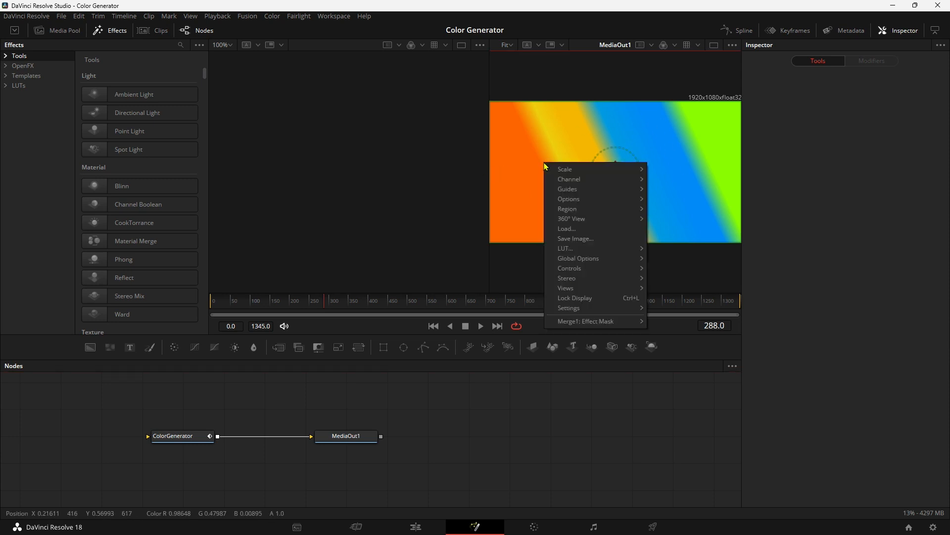
click(571, 239)
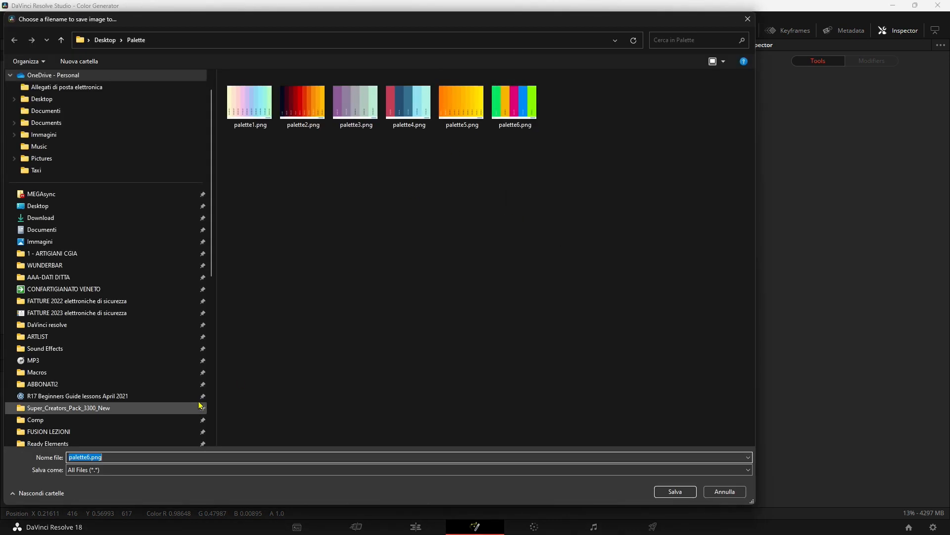
click(89, 456)
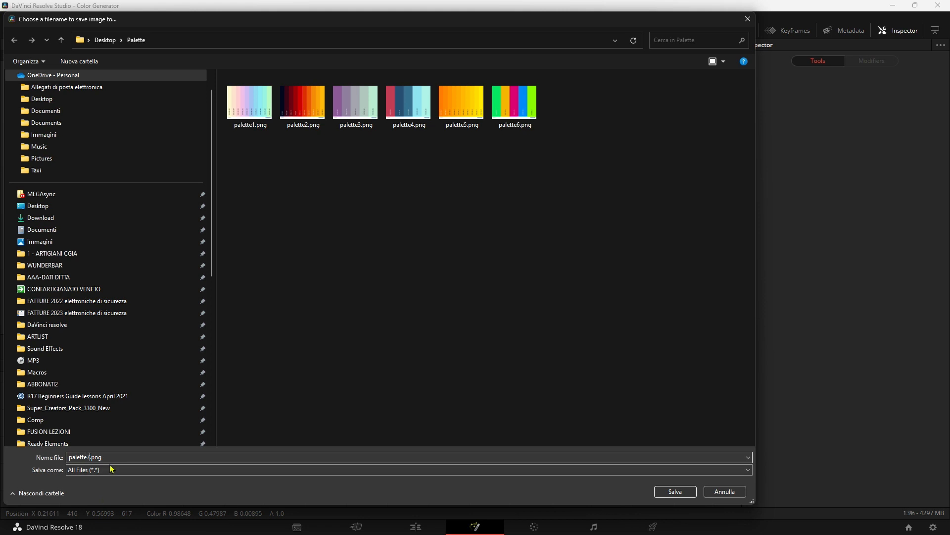
click(658, 495)
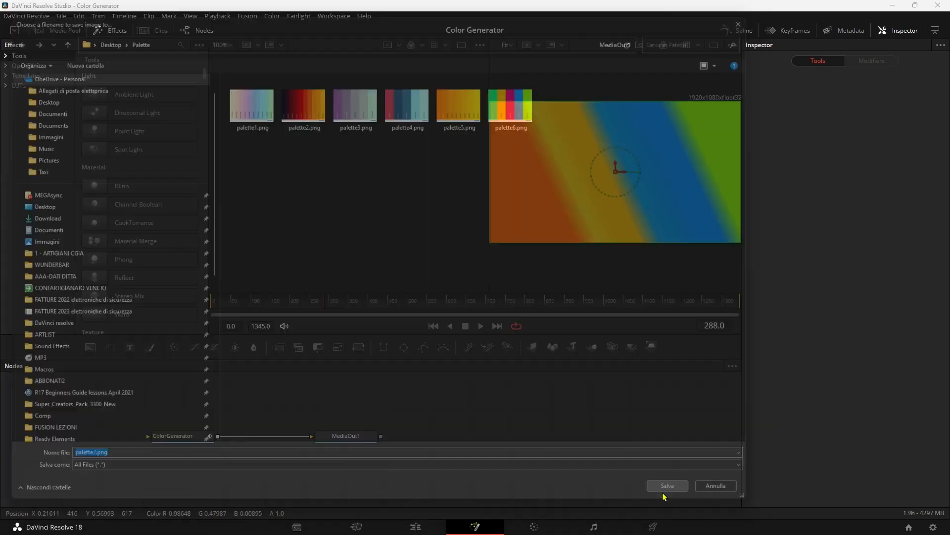
Back on the edit timeline, delete the long ColorGenerator clip and place a fresh one on Video 1 at about 20 seconds.
click(416, 527)
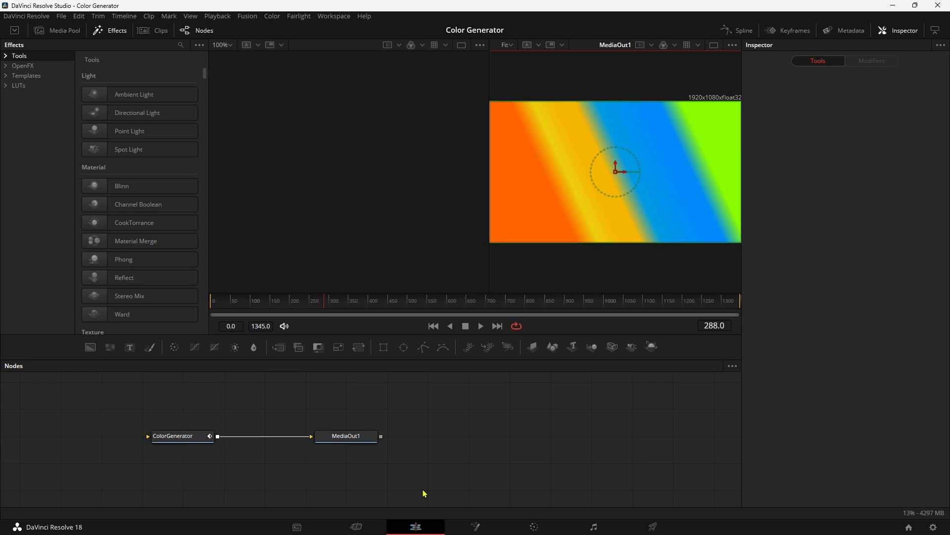
click(492, 426)
key(Delete)
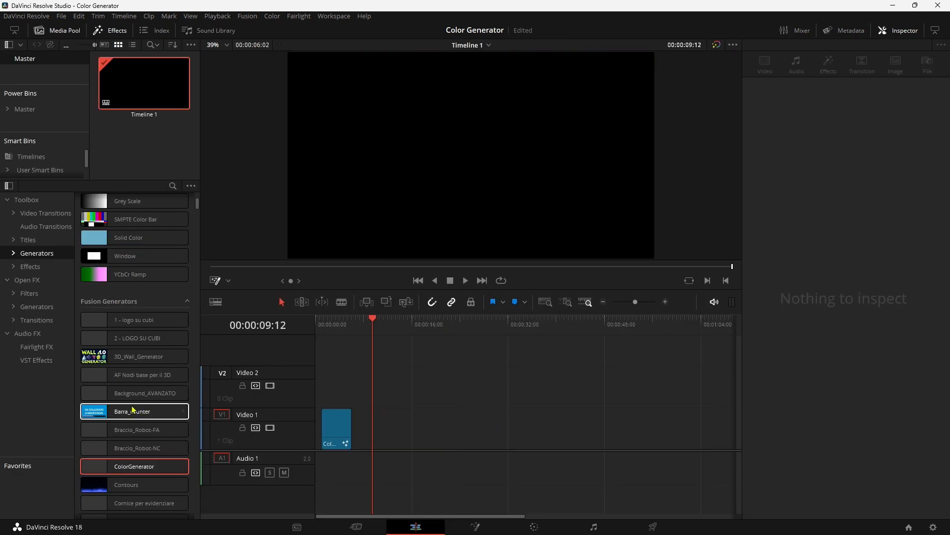
drag(144, 466, 449, 420)
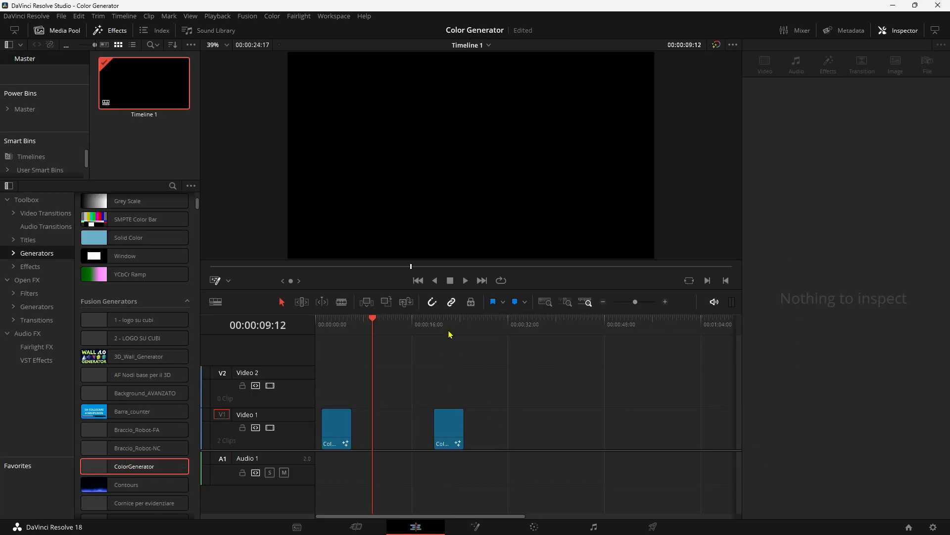
click(450, 421)
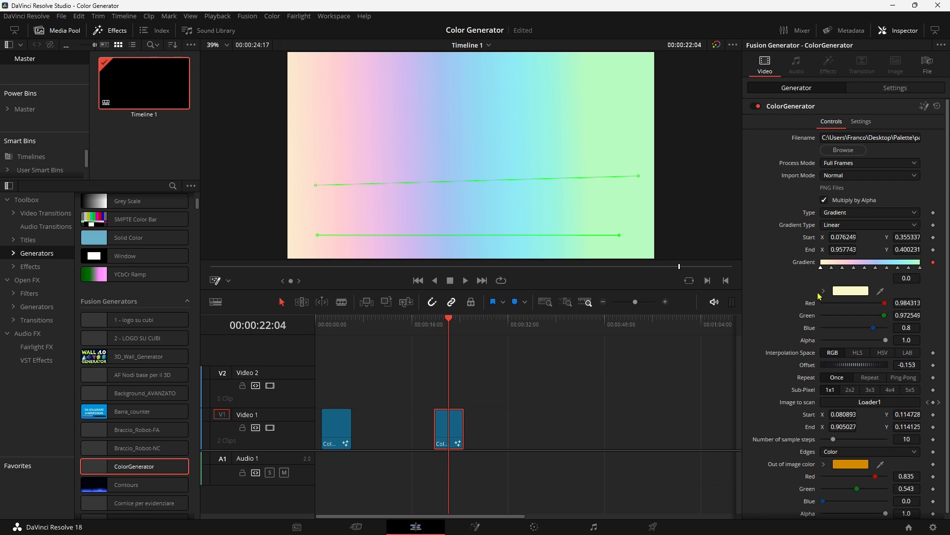
Load the saved palette7.png into the new ColorGenerator clip and accept the trim reset.
click(855, 149)
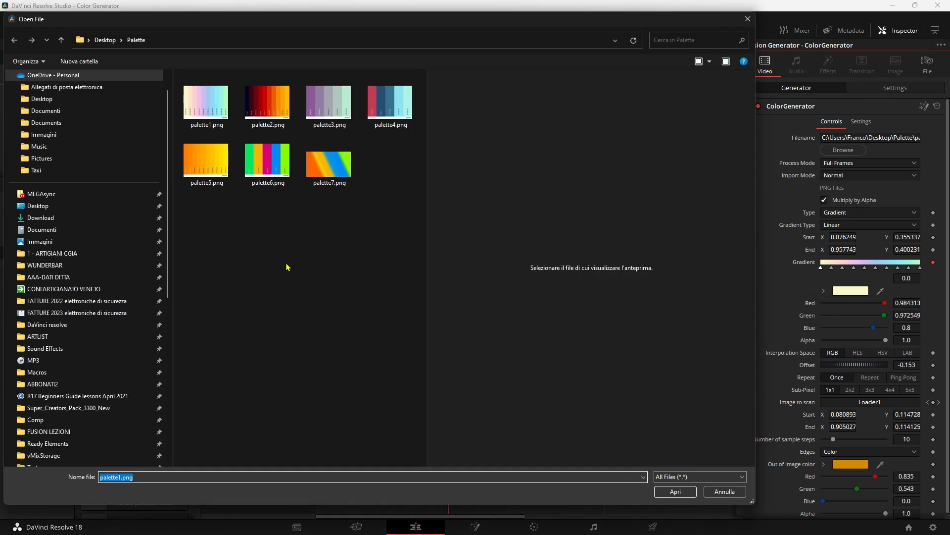
click(330, 166)
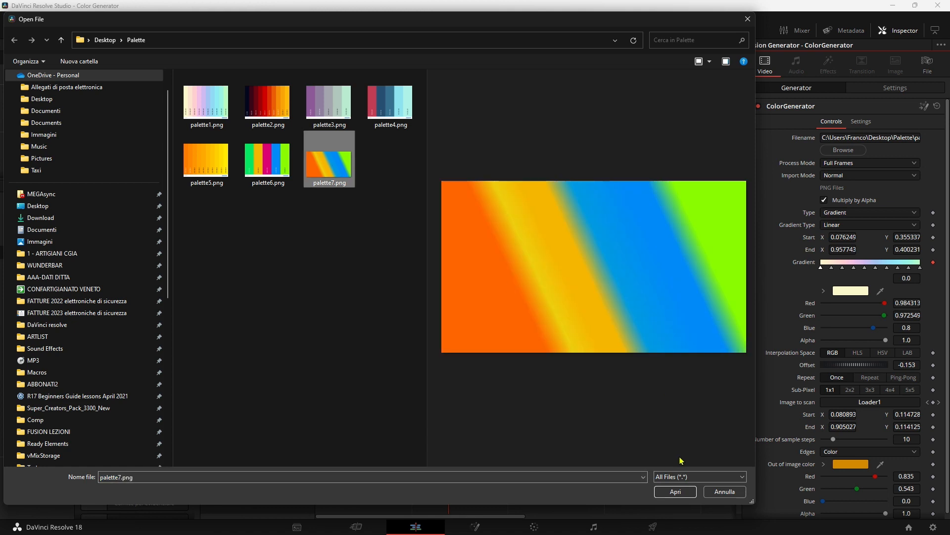
click(676, 492)
key(Return)
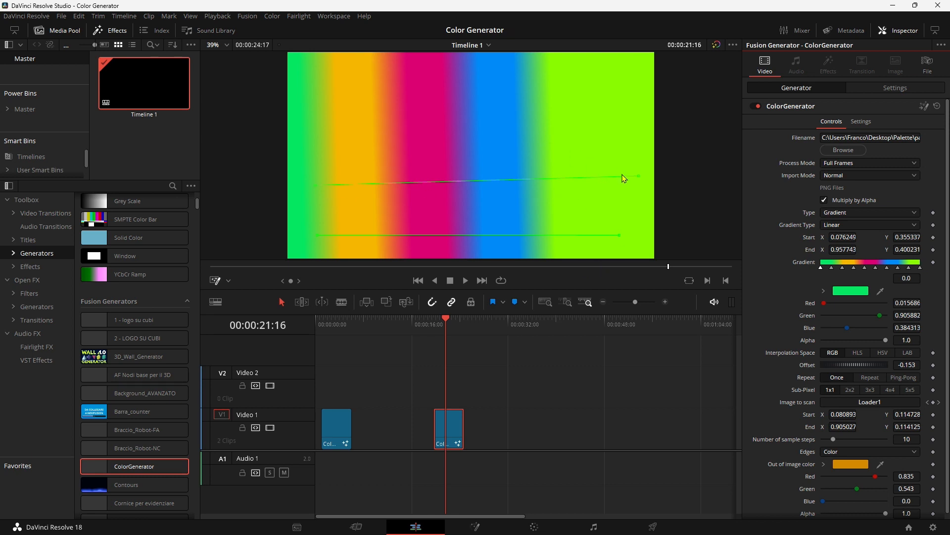
Reshape the gradient into a narrow diagonal band, starting at X 0.786101, Y 0.408095 and ending at X 0.733721, Y 0.455387.
drag(639, 181, 598, 102)
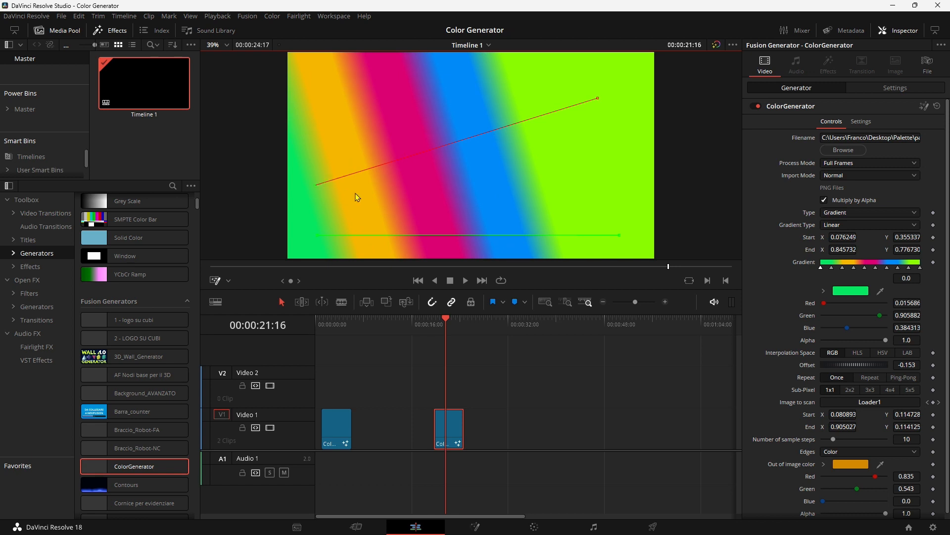
click(214, 281)
click(211, 284)
drag(316, 212, 576, 174)
drag(599, 100, 557, 164)
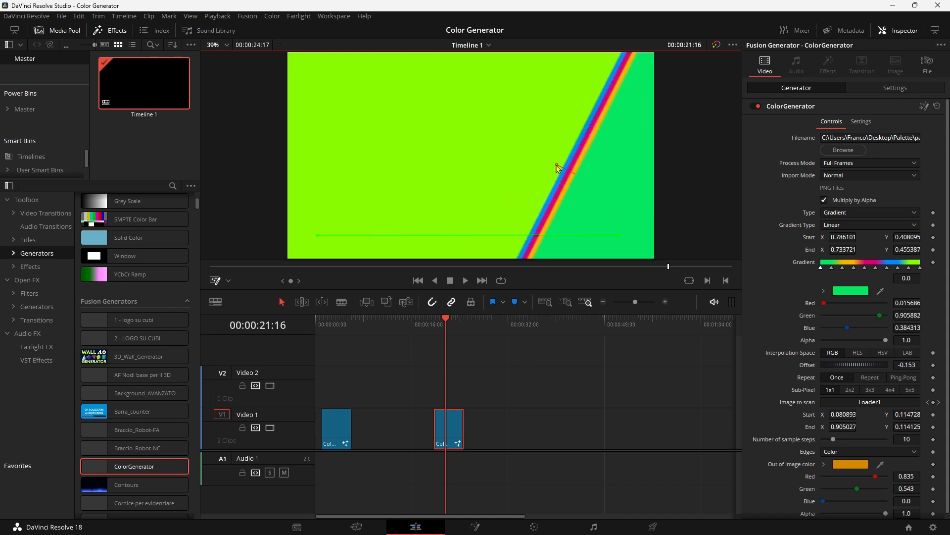
Animate the gradient's offset over the lengthened clip, with Ping-Pong repeat and 4x4 sub-pixel sampling.
drag(838, 369, 886, 376)
click(890, 390)
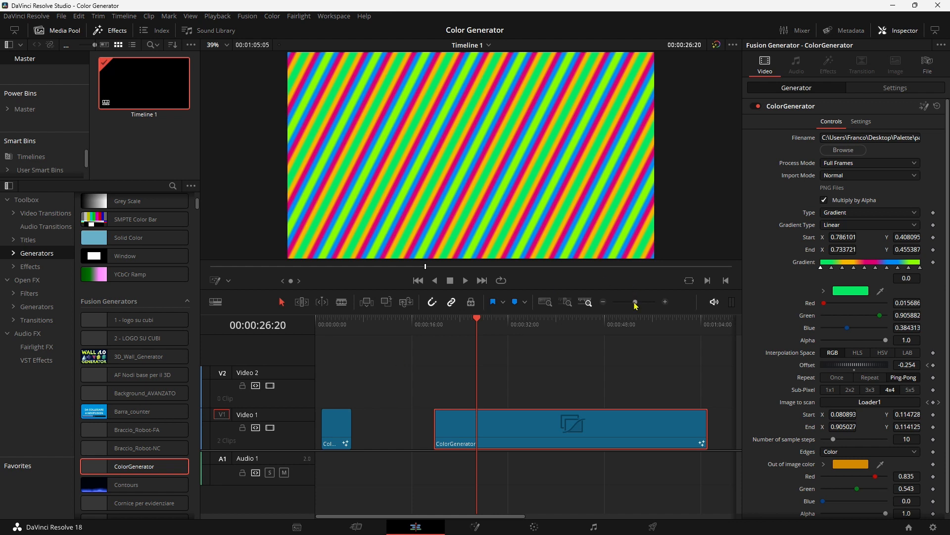
click(454, 335)
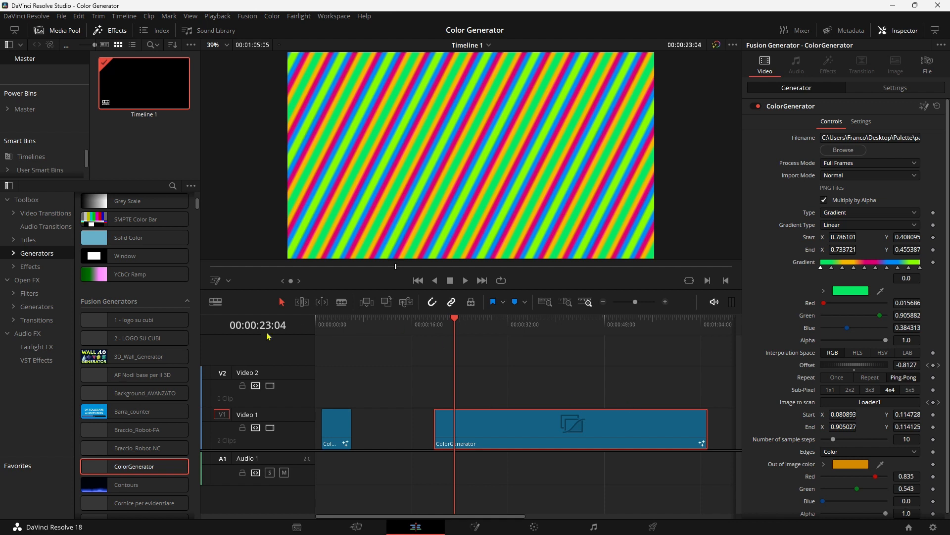
From the Fusion page, open the disk folder holding the Edit generator templates, examine where ColorGenerator.setting is stored, and close it.
click(476, 527)
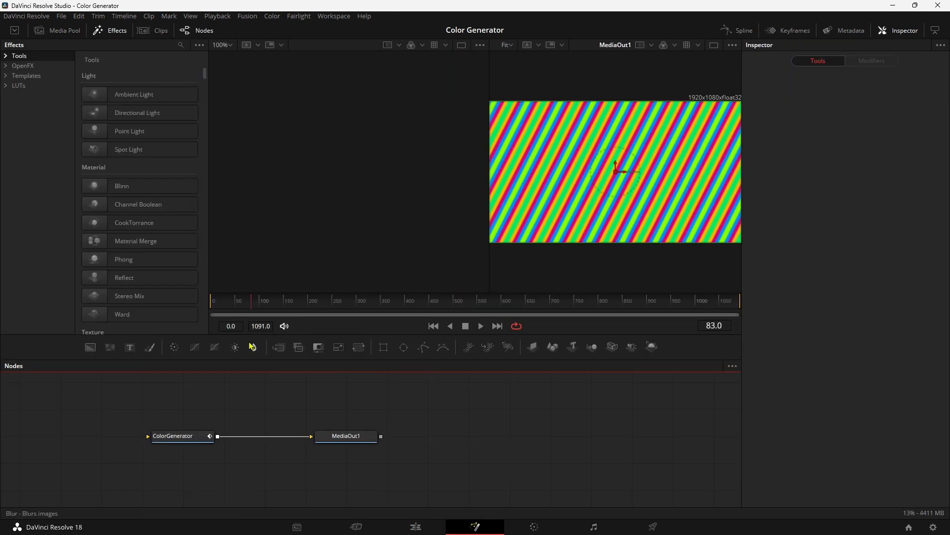
click(29, 76)
click(14, 86)
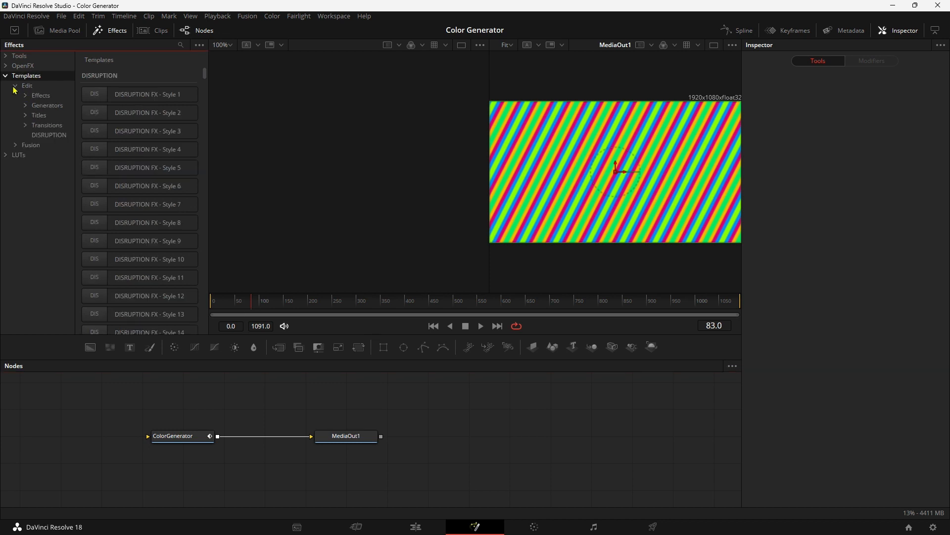
click(47, 105)
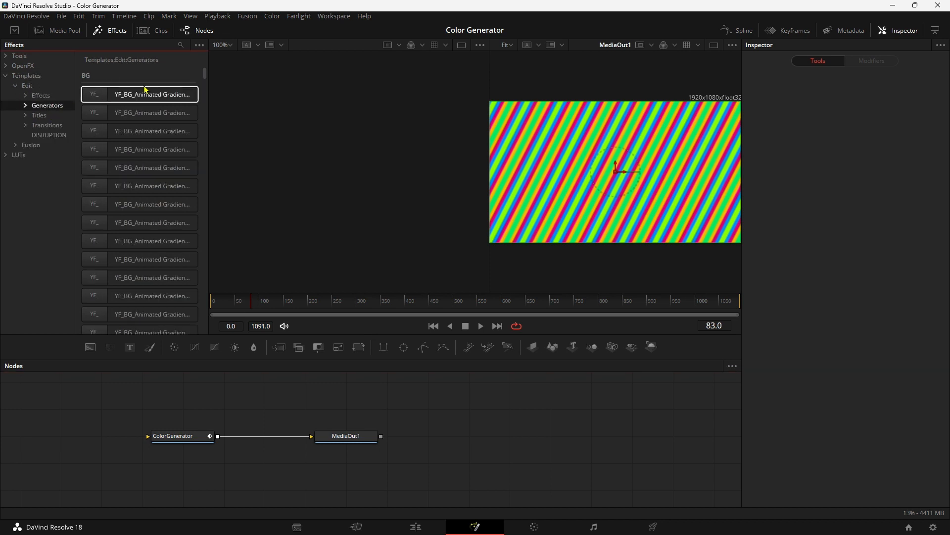
click(200, 45)
click(190, 59)
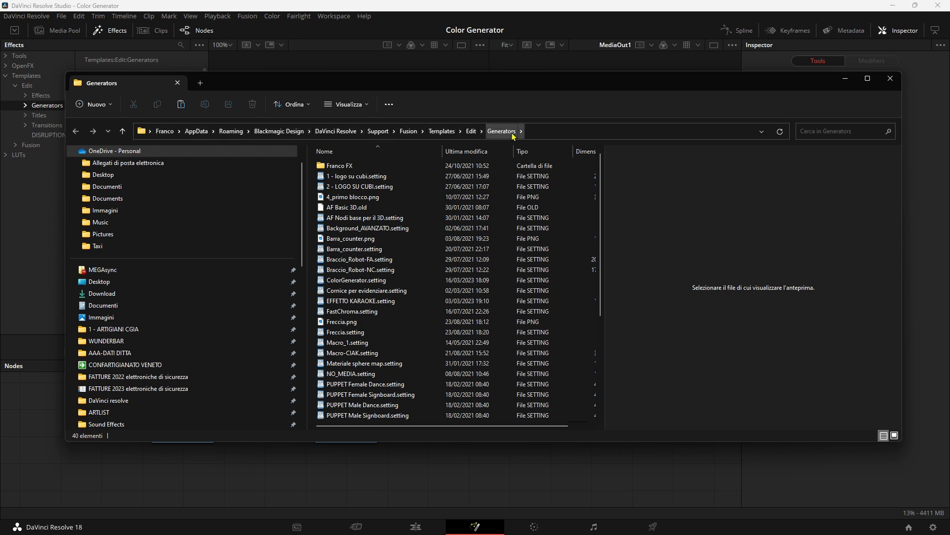
drag(548, 89, 547, 99)
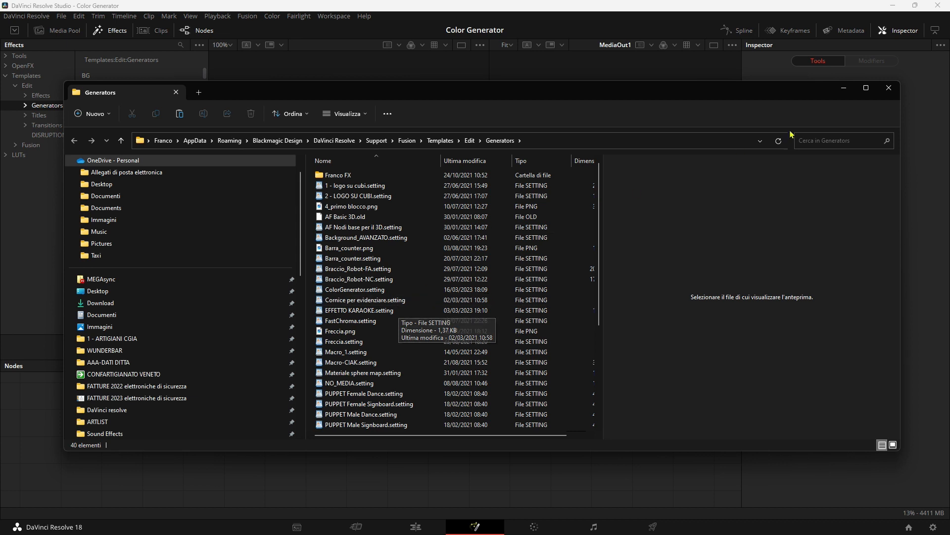
click(884, 93)
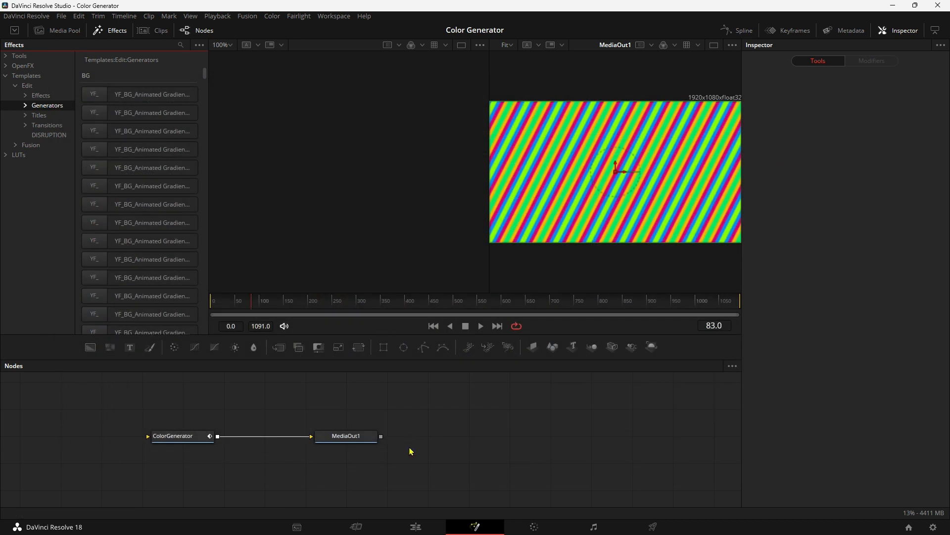
Back on the edit page, change the palette file name in the ColorGenerator clip's Filename path to palette9.png.
click(420, 527)
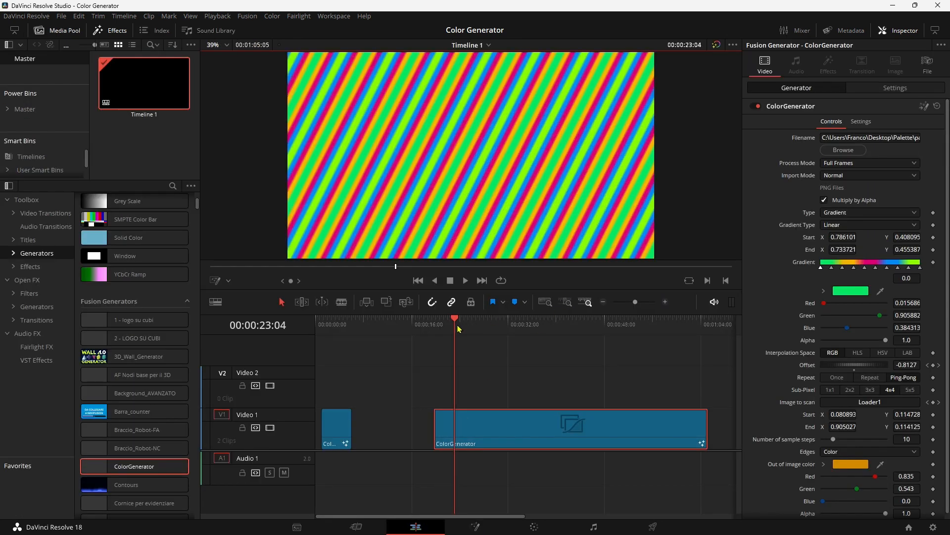
click(458, 324)
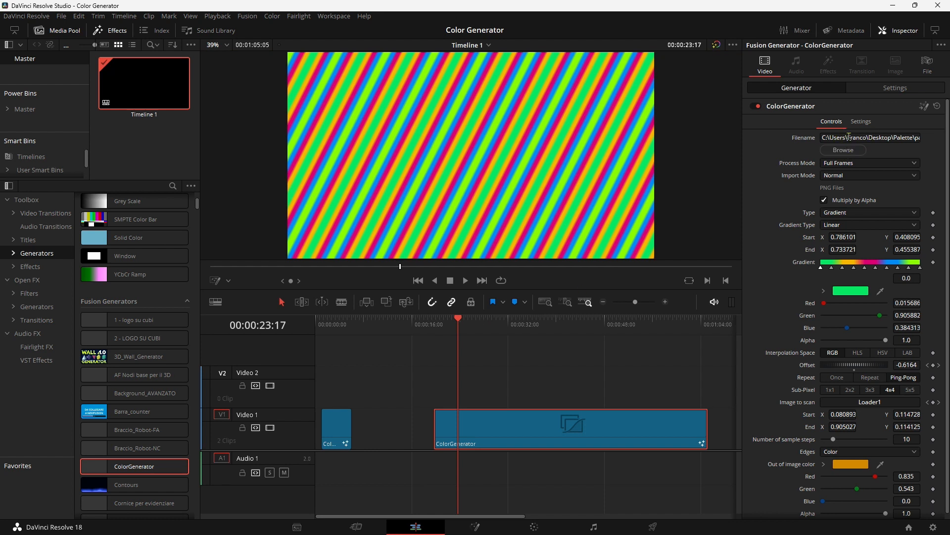
drag(822, 139, 934, 139)
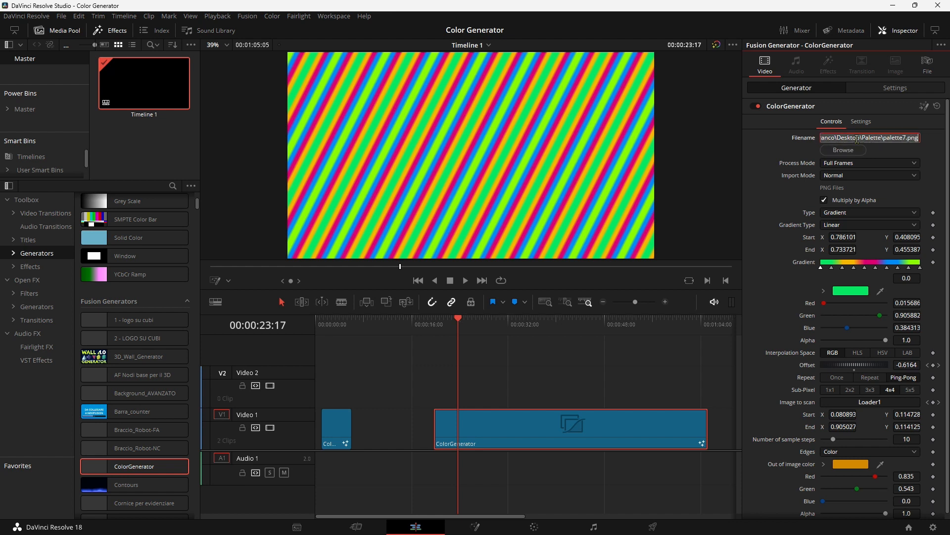
click(836, 135)
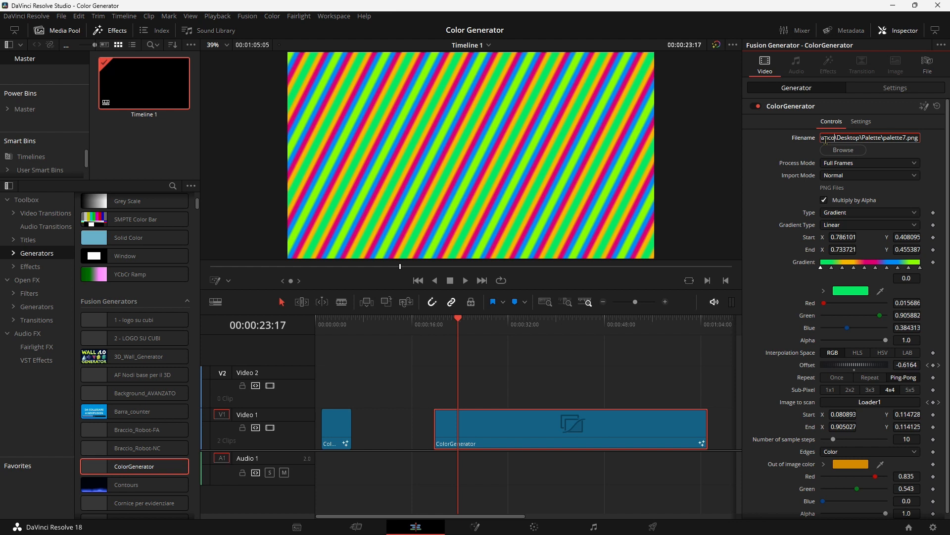
key(Left)
key(Left)
key(Left)
key(Left)
key(Left)
key(Left)
key(Left)
key(Left)
key(Left)
key(Left)
key(Left)
key(Left)
key(Left)
key(Left)
key(Left)
key(Right)
key(Right)
key(Right)
key(Right)
key(Right)
key(Right)
key(Right)
key(Right)
key(Right)
key(Right)
key(Right)
key(Right)
key(Right)
key(Left)
key(Left)
key(Left)
key(Left)
key(BackSpace)
key(Right)
key(Tab)
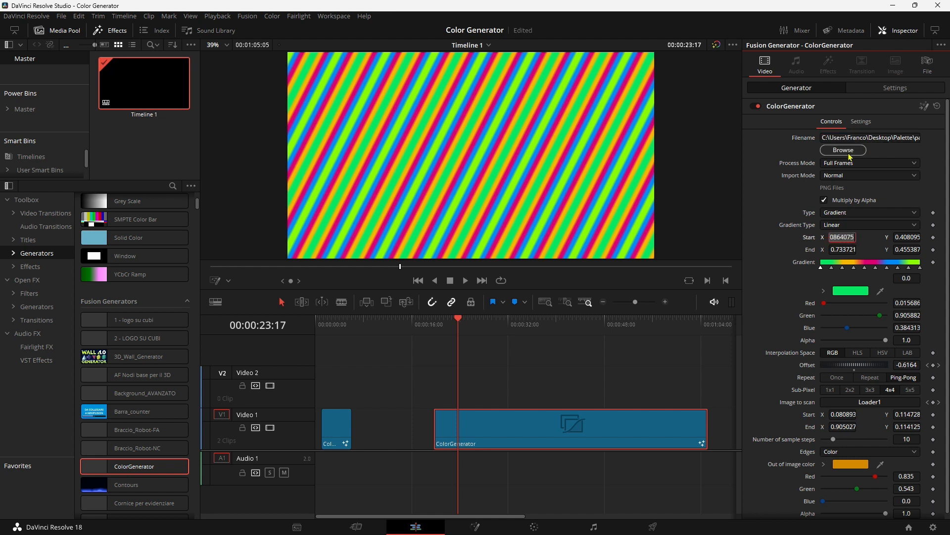
Browse for the ColorGenerator clip's source file to check the images in the Palette folder, loading none.
click(842, 152)
click(835, 153)
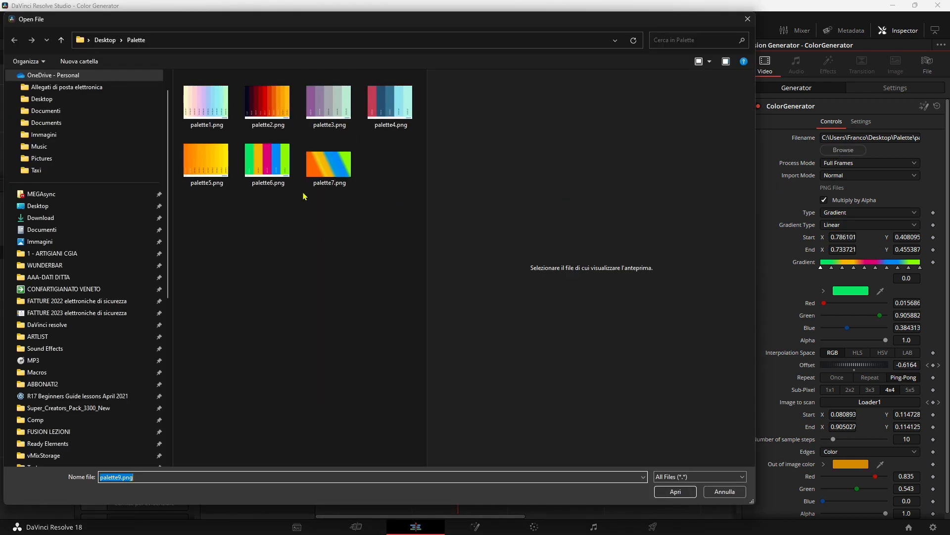
click(726, 490)
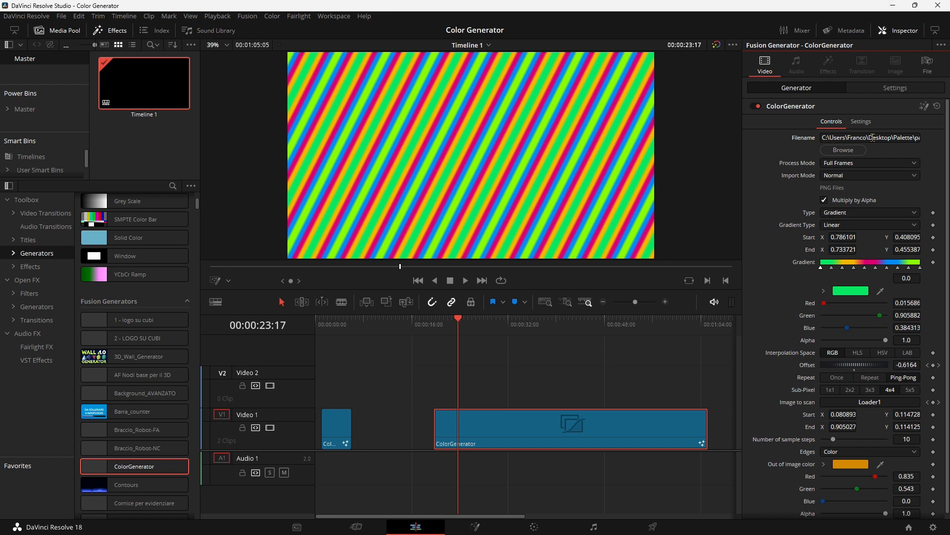
Minimise DaVinci Resolve, move ColorGenerator.setting to the middle of the desktop, and open it in a maximised WordPad window.
click(894, 6)
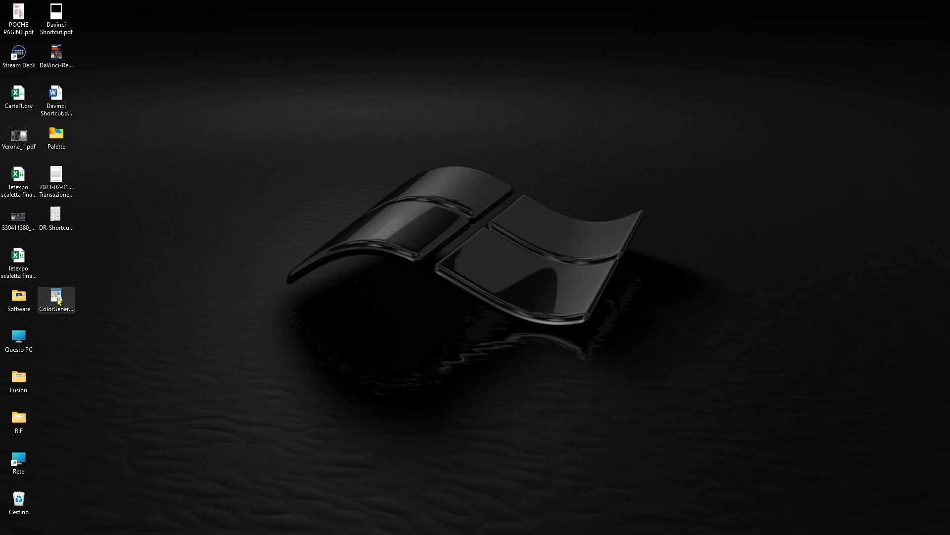
drag(56, 297, 462, 258)
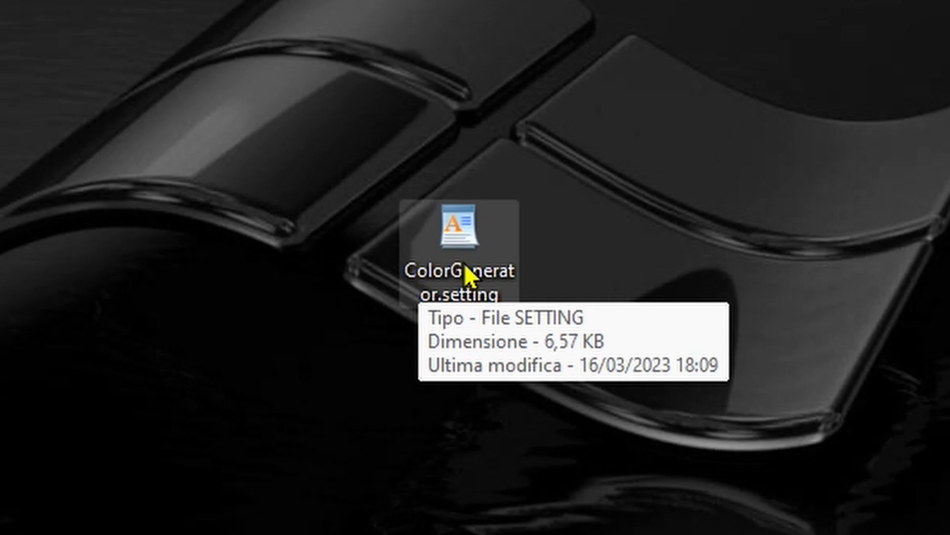
double_click(465, 243)
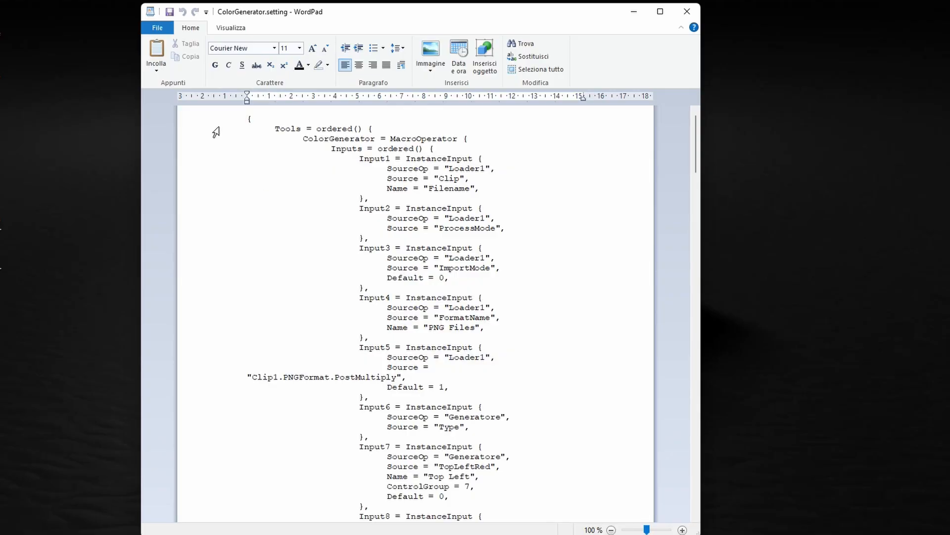
click(660, 12)
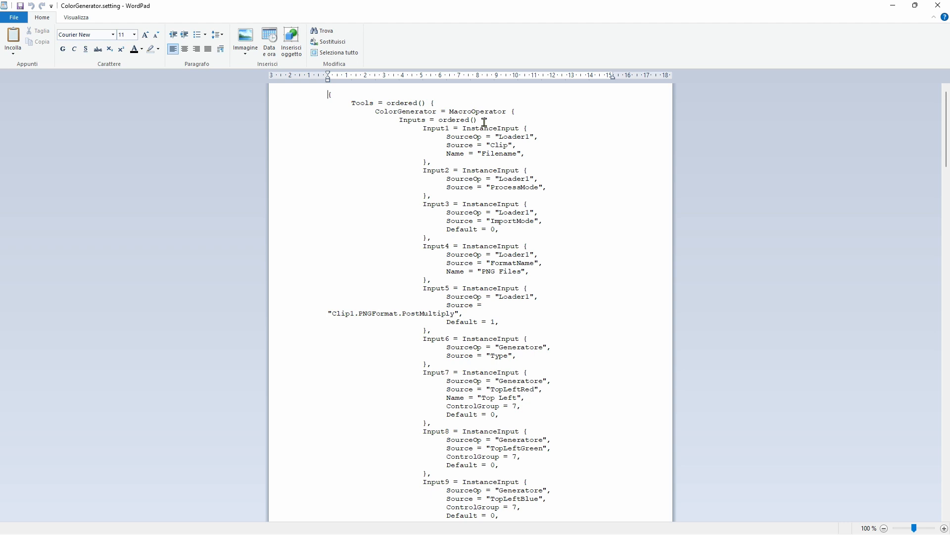
Locate the Filename entry of the Loader1 clip in the settings code, and check the text search for "Filename =".
scroll(489, 178, down, 5)
scroll(490, 233, down, 14)
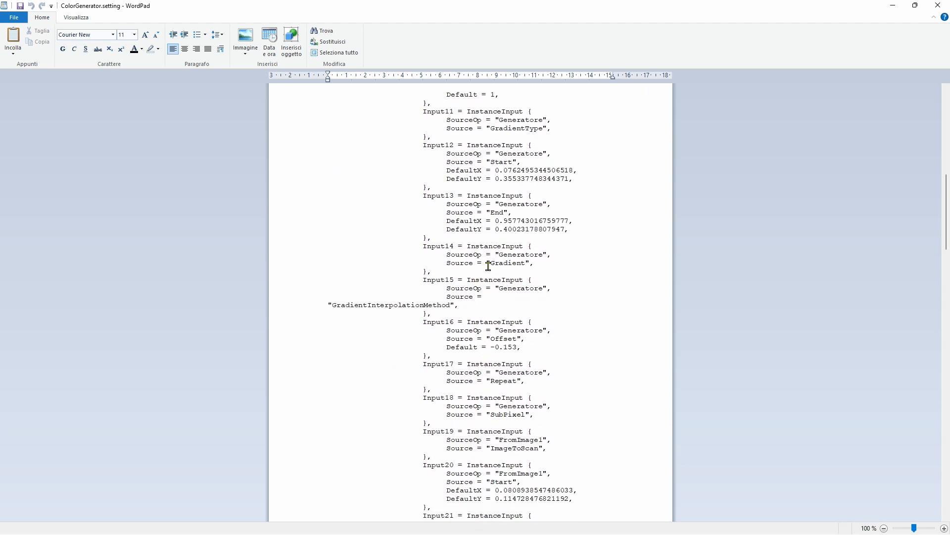
scroll(506, 271, down, 12)
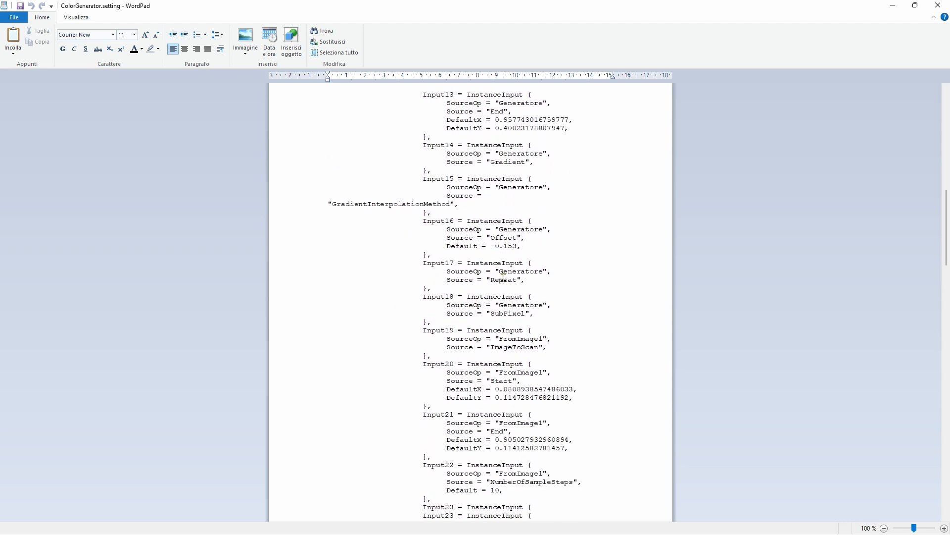
scroll(495, 290, down, 16)
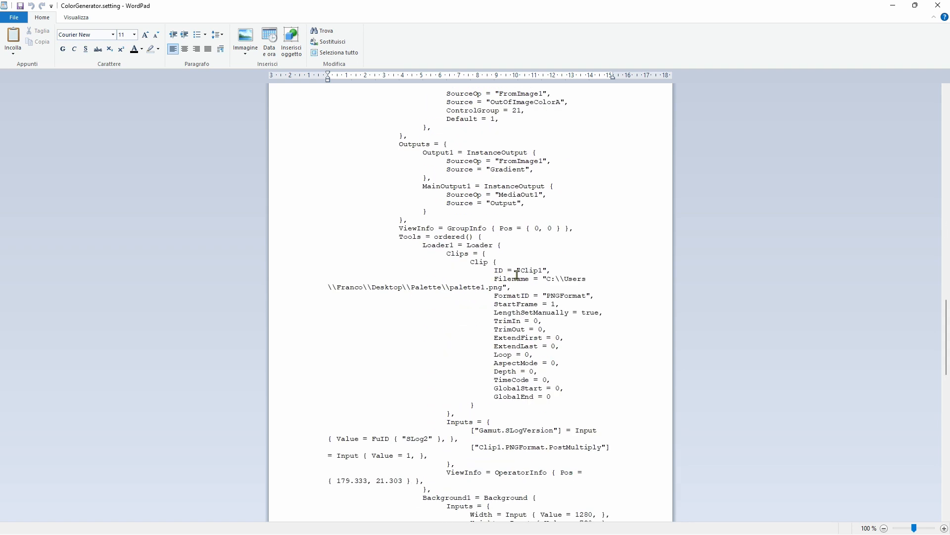
drag(492, 278, 542, 279)
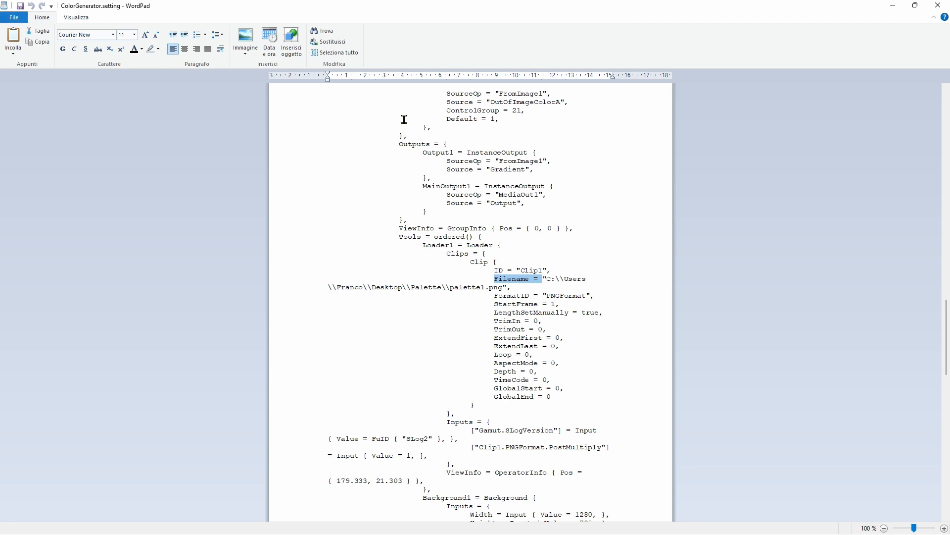
click(320, 31)
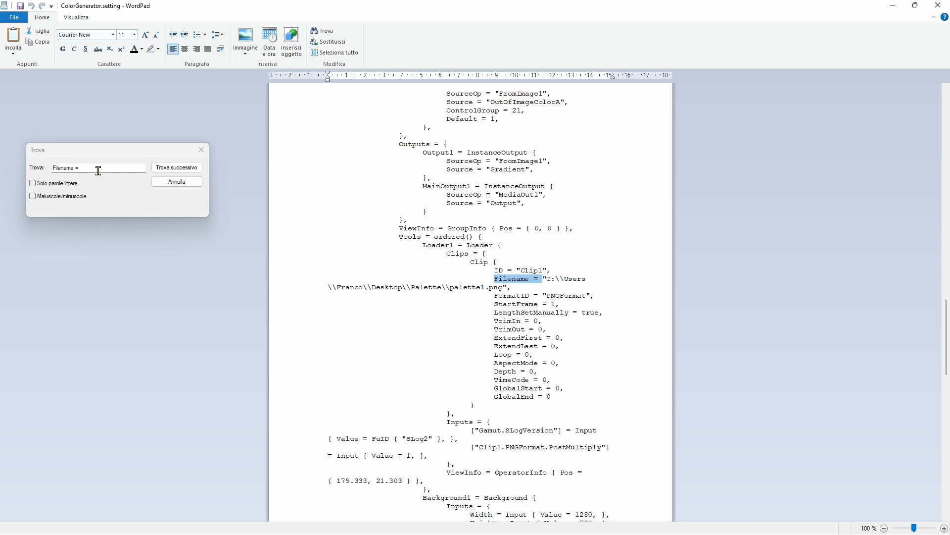
click(177, 182)
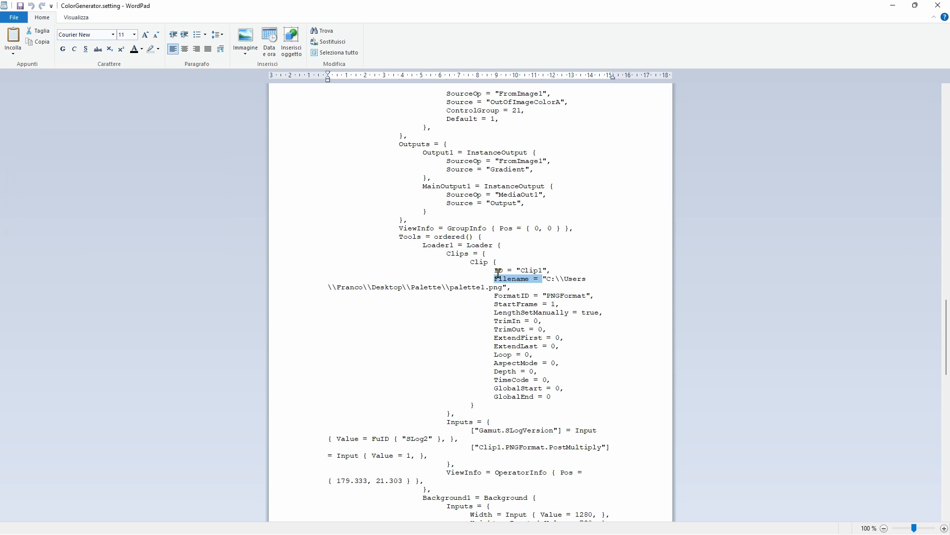
Examine the default palette path in the Loader1 Filename entry, then select and copy its palette1.png file name.
drag(544, 279, 549, 278)
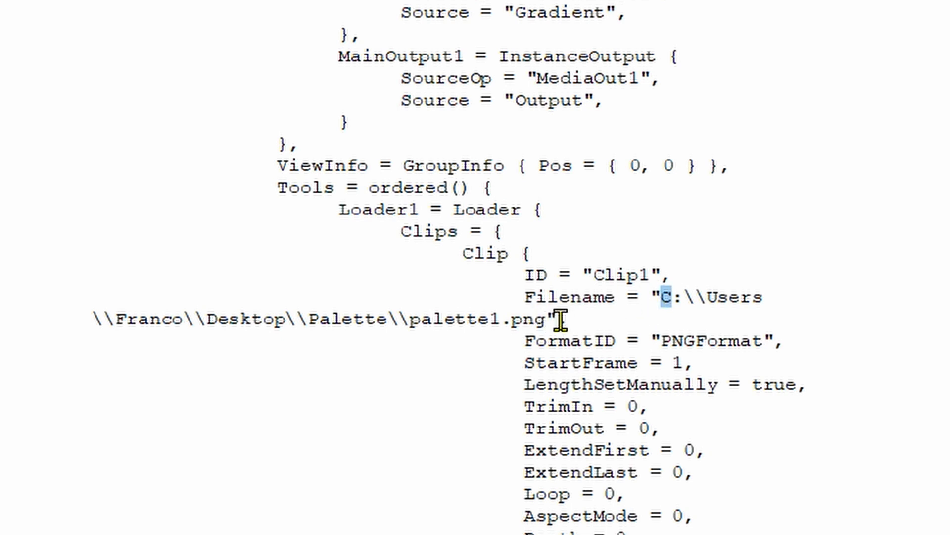
click(661, 297)
drag(412, 318, 543, 317)
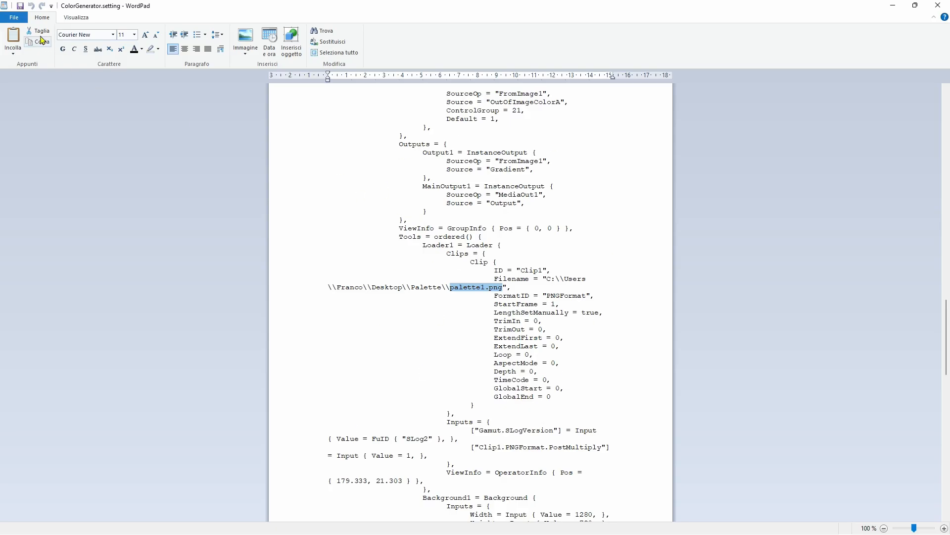
click(36, 43)
Check the Save As options for ColorGenerator.setting as a plain text document, then close WordPad.
click(13, 18)
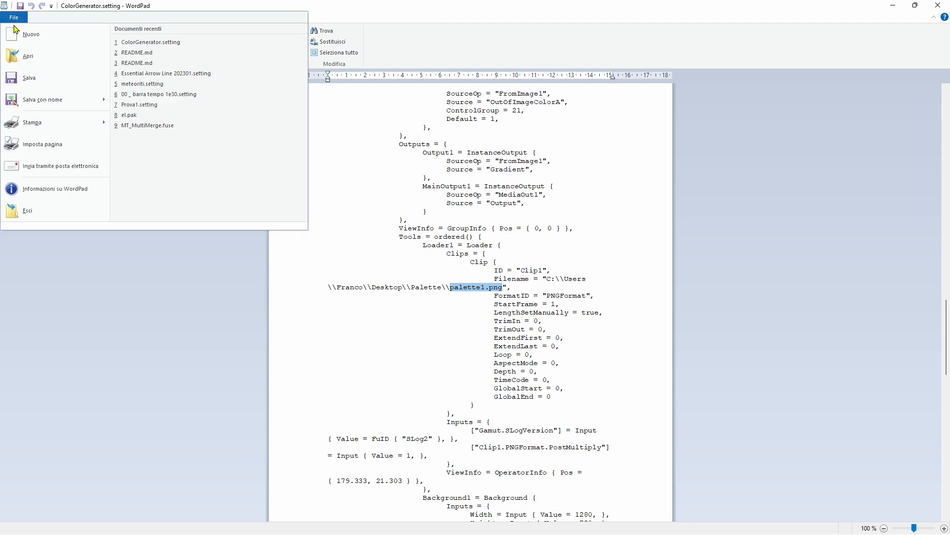
click(38, 100)
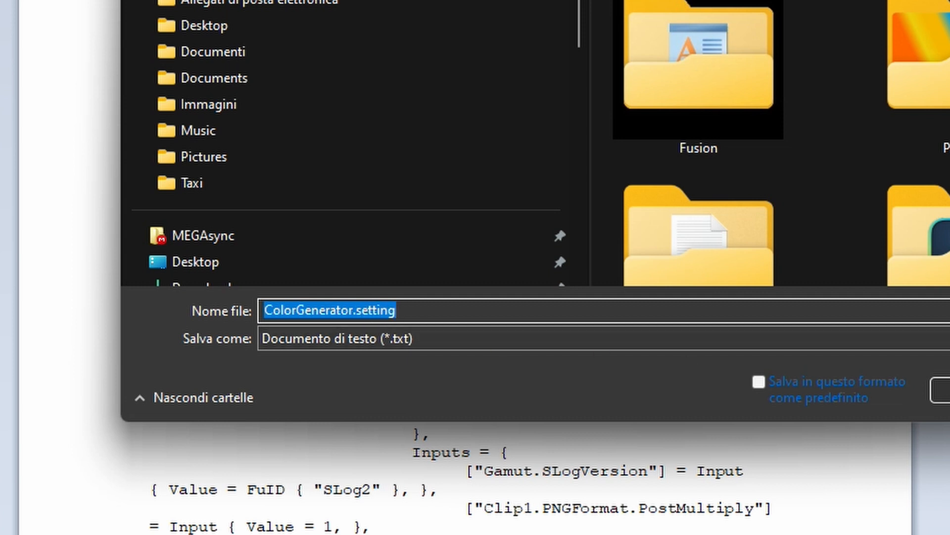
click(947, 390)
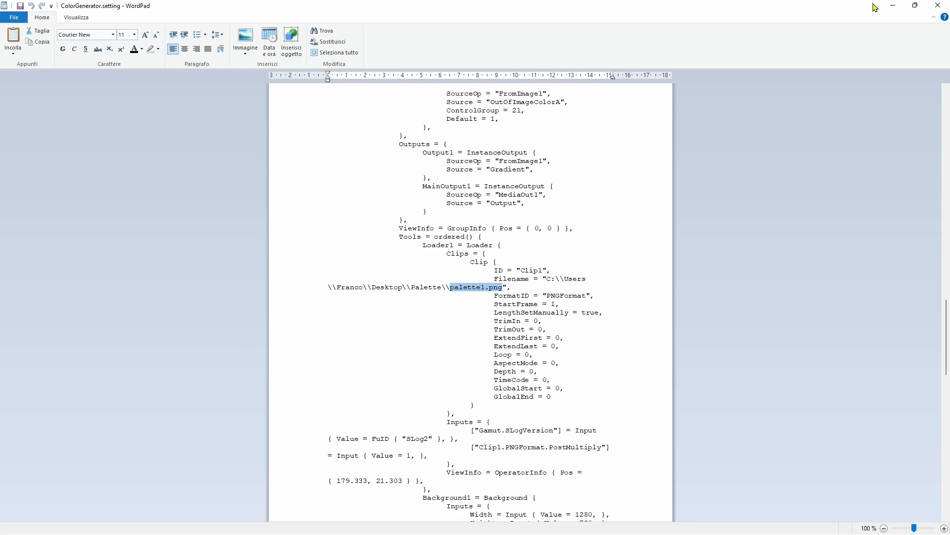
click(939, 5)
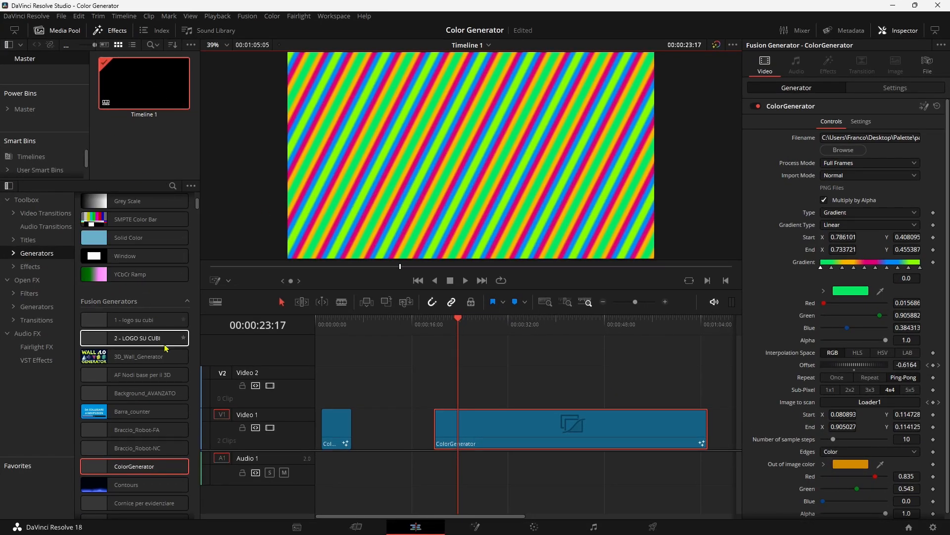
Save the project in DaVinci Resolve, and load Buona Estate_upscale.jpg from the Upscale pictures folder into a fresh ColorGenerator clip.
click(500, 449)
key(ctrl+s)
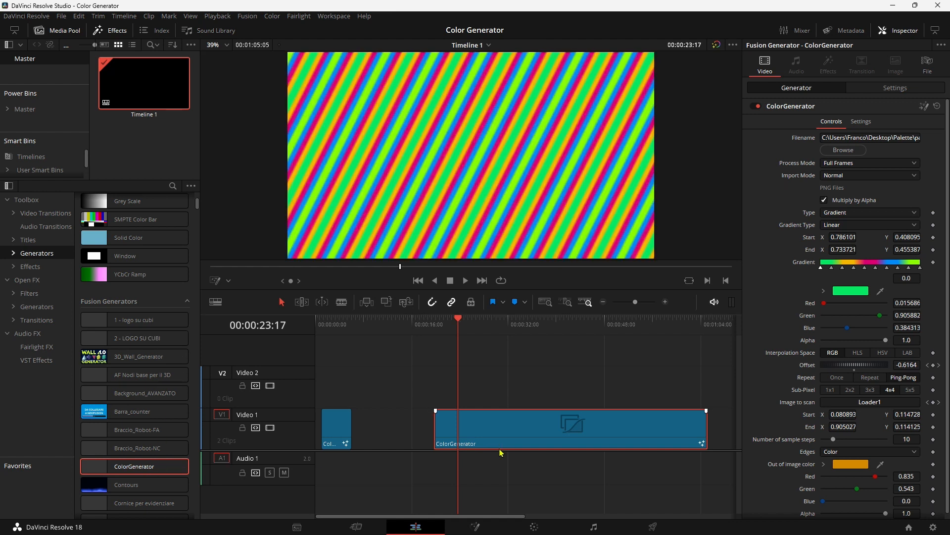
click(843, 149)
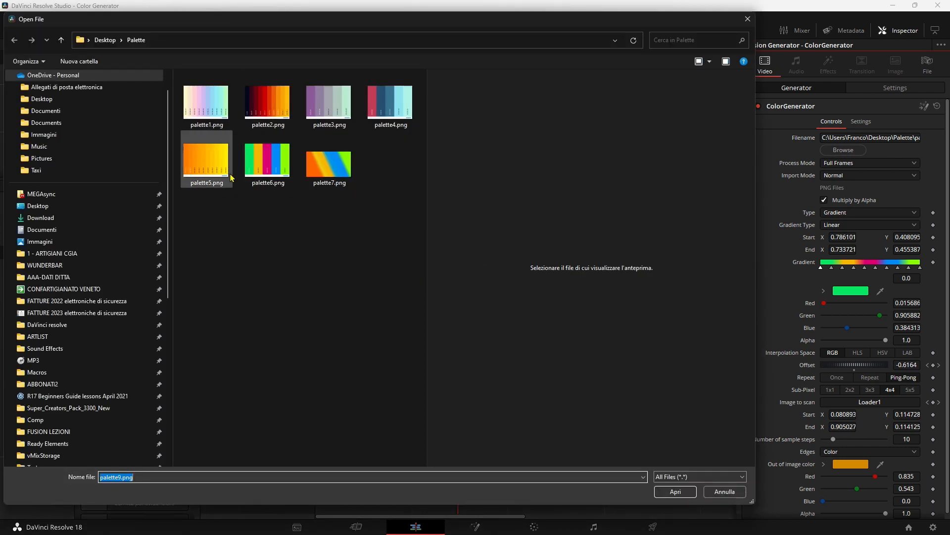
click(40, 241)
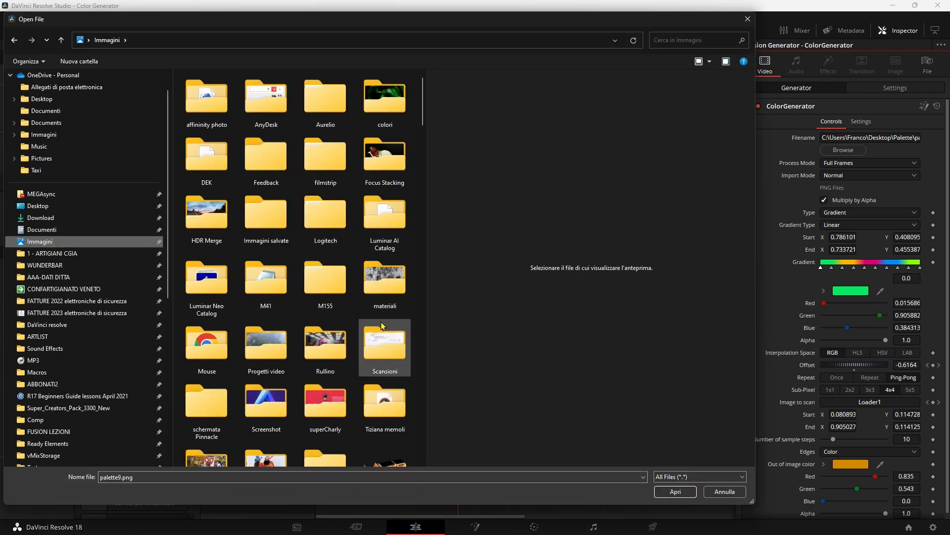
scroll(381, 327, down, 3)
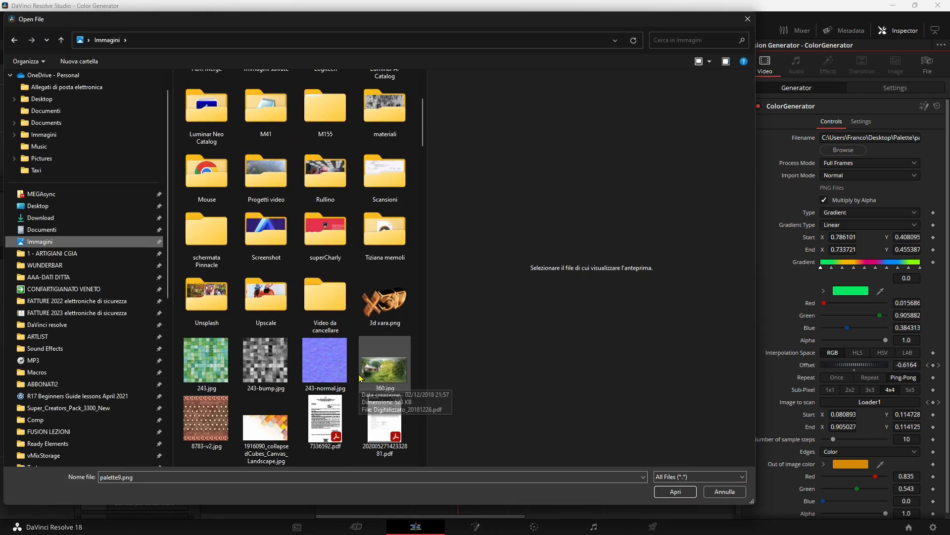
double_click(252, 301)
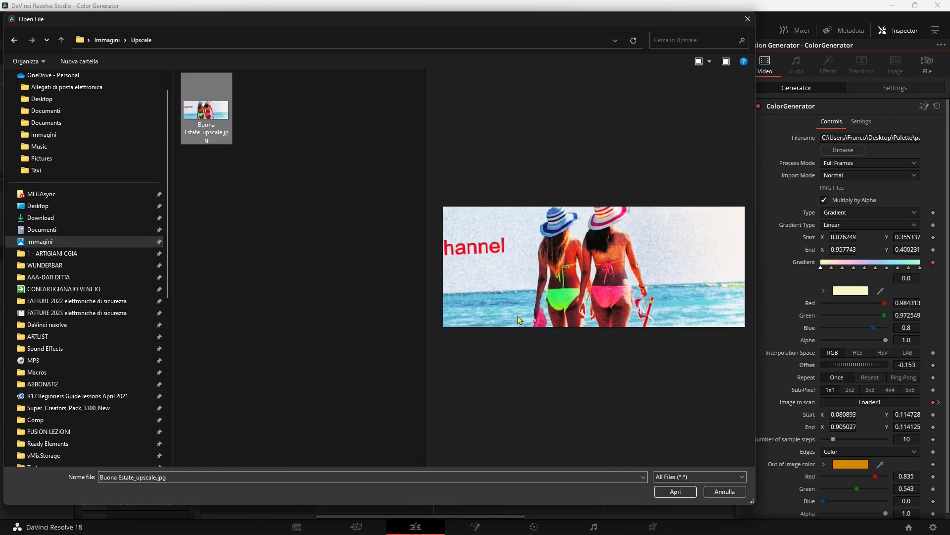
click(679, 492)
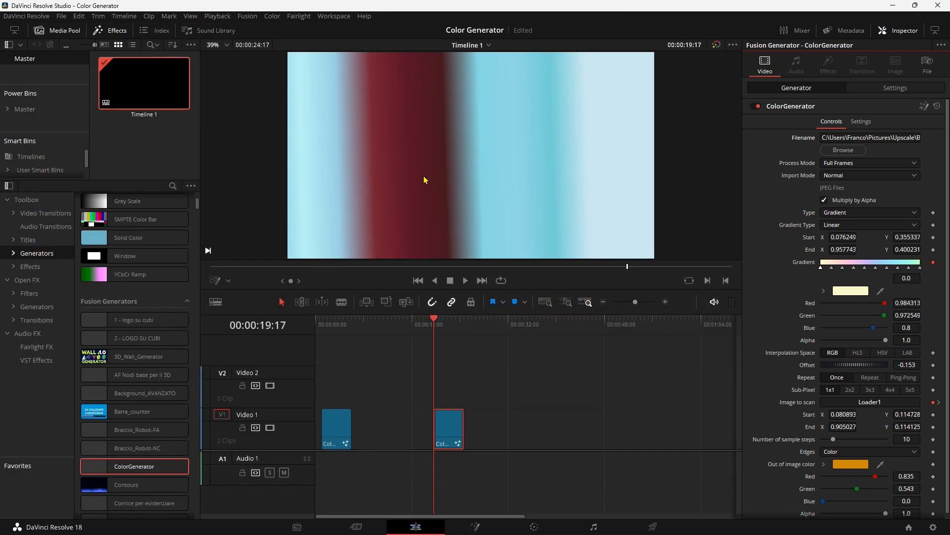
Show the gradient's on-screen controls and reposition its start to about X 0.26, Y 0.36 and its end to about X 0.87, Y 0.45.
click(214, 279)
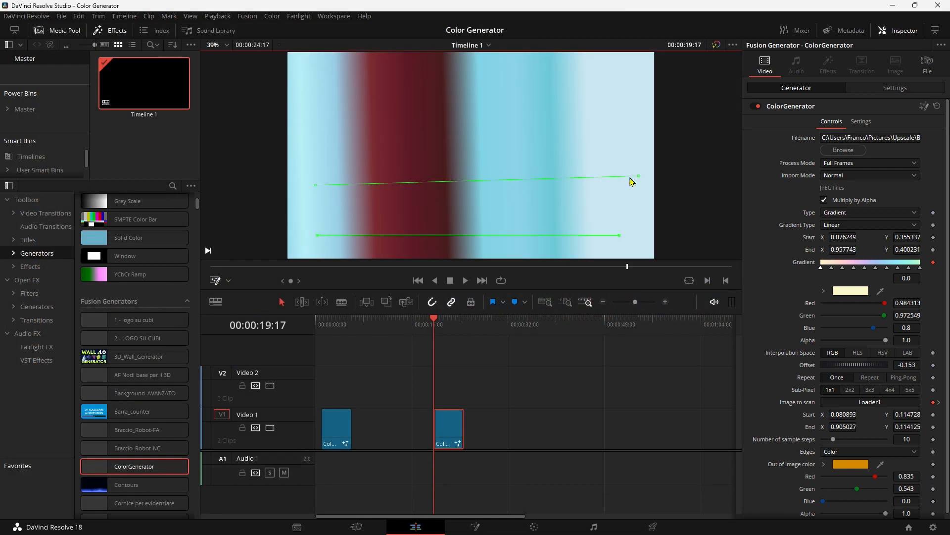
drag(637, 177, 459, 178)
drag(318, 186, 381, 183)
drag(460, 179, 606, 167)
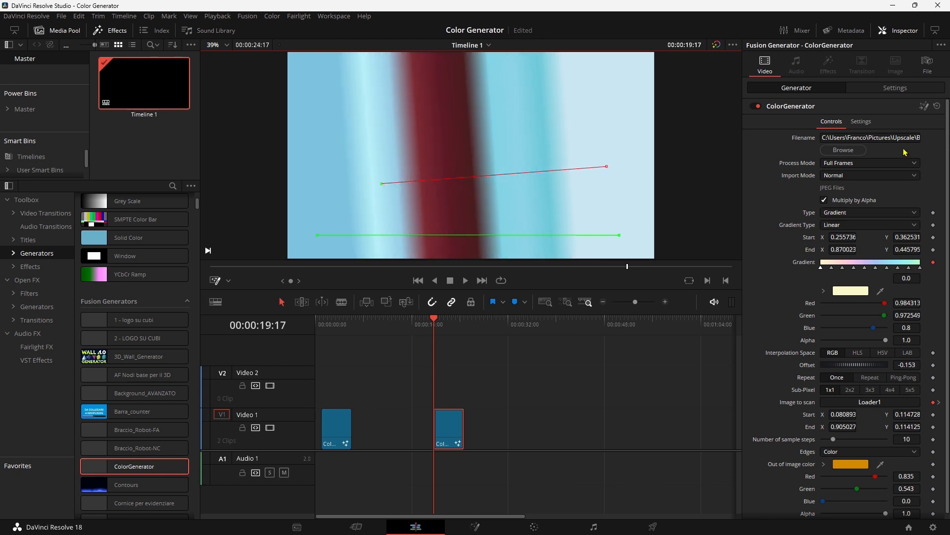
Load Screenshot_20230128_081146.png from the Screenshot folder into ColorGenerator and run its gradient vertically from about Y 0.63 to 0.20 at X 0.60.
click(844, 150)
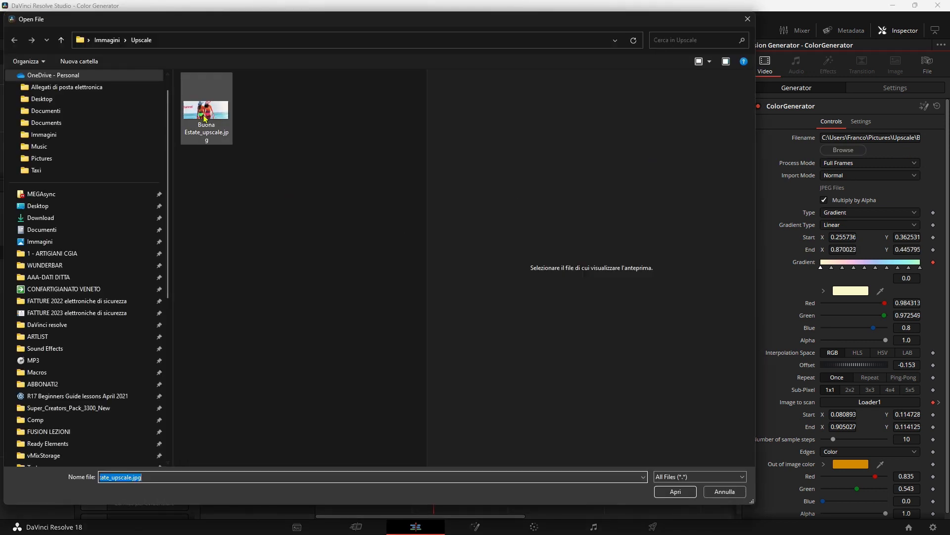
click(107, 41)
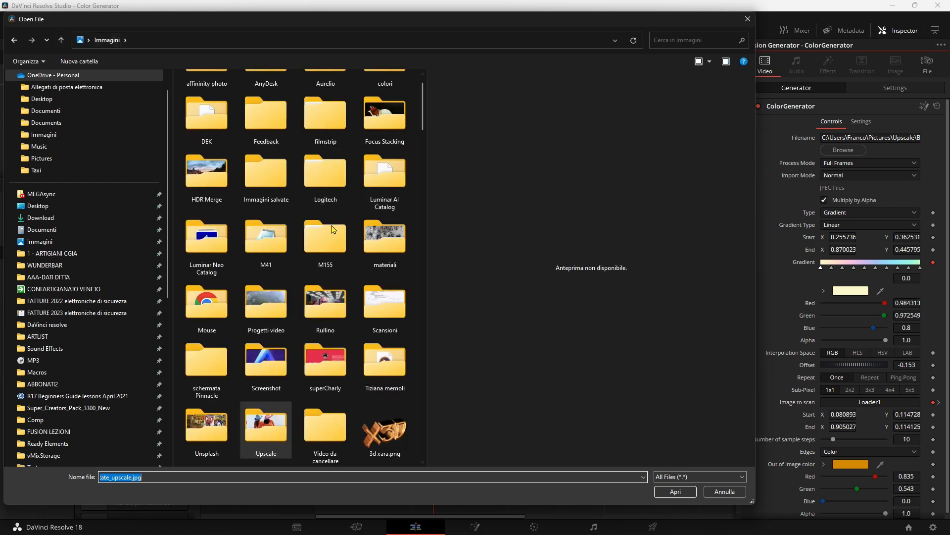
scroll(327, 268, down, 5)
scroll(327, 268, up, 3)
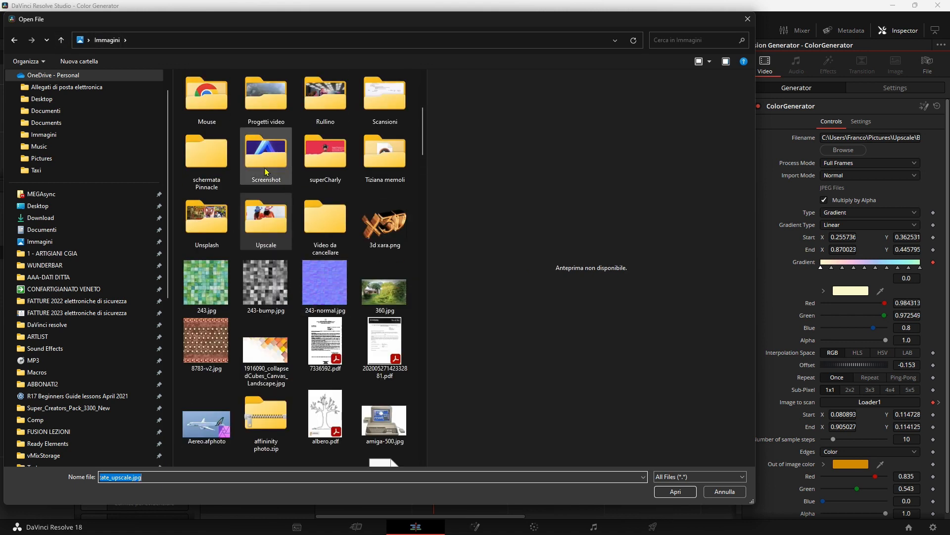
double_click(266, 153)
click(215, 100)
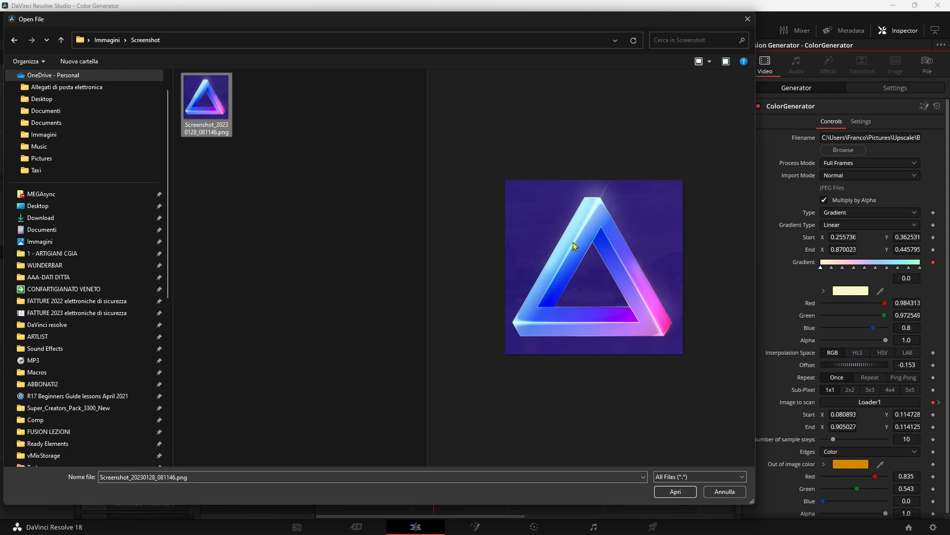
click(685, 494)
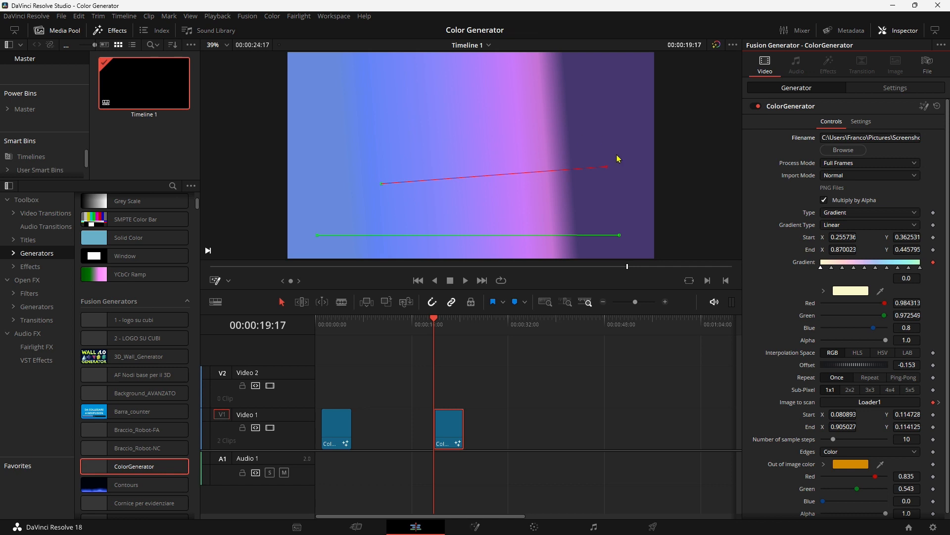
drag(606, 168, 510, 218)
drag(382, 185, 510, 133)
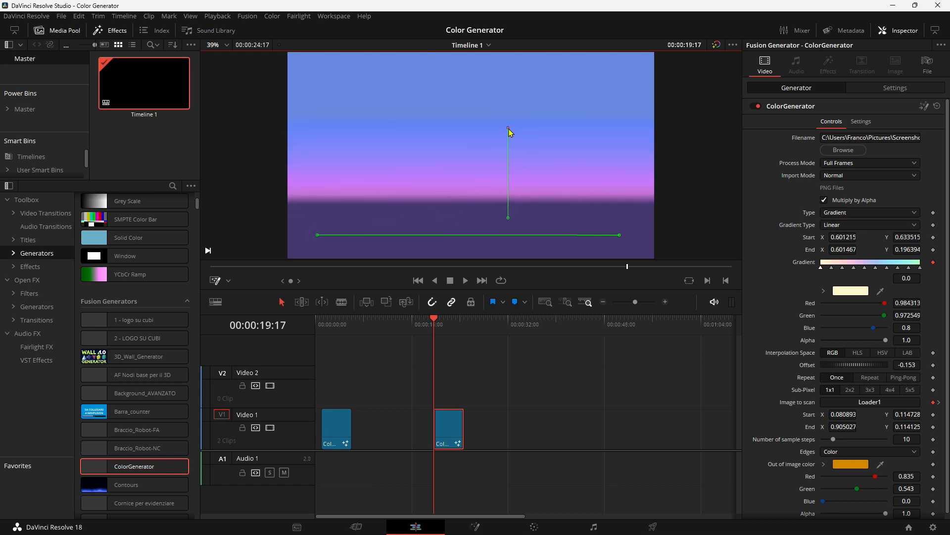
Import Screenshot_20230128_081146.png, place it on Video 2 above the second ColorGenerator clip, and set its zoom to 0.490.
right_click(126, 148)
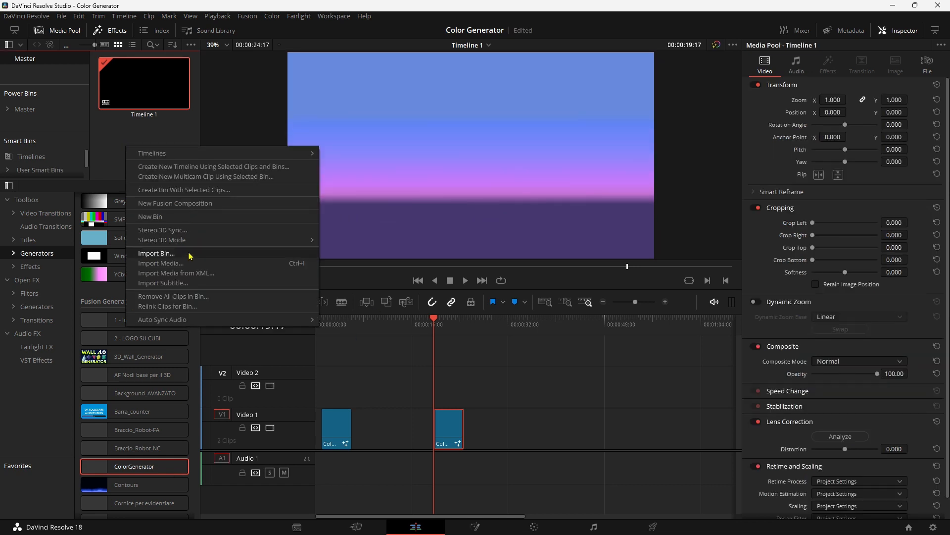
click(148, 253)
drag(833, 102, 793, 119)
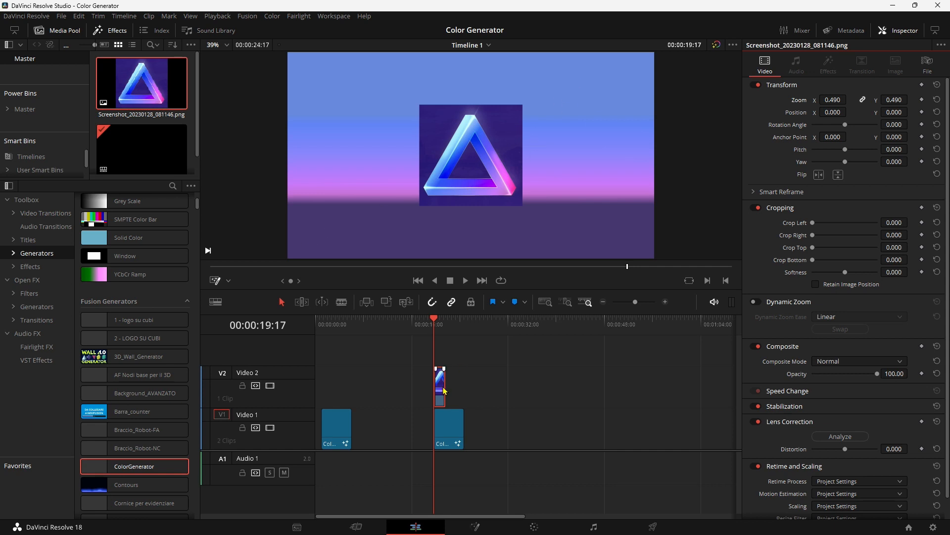
Extend the image clip on Video 2 to the length of the ColorGenerator clip beneath it, and set its zoom to 0.820.
scroll(444, 391, up, 3)
drag(545, 389, 584, 389)
click(563, 387)
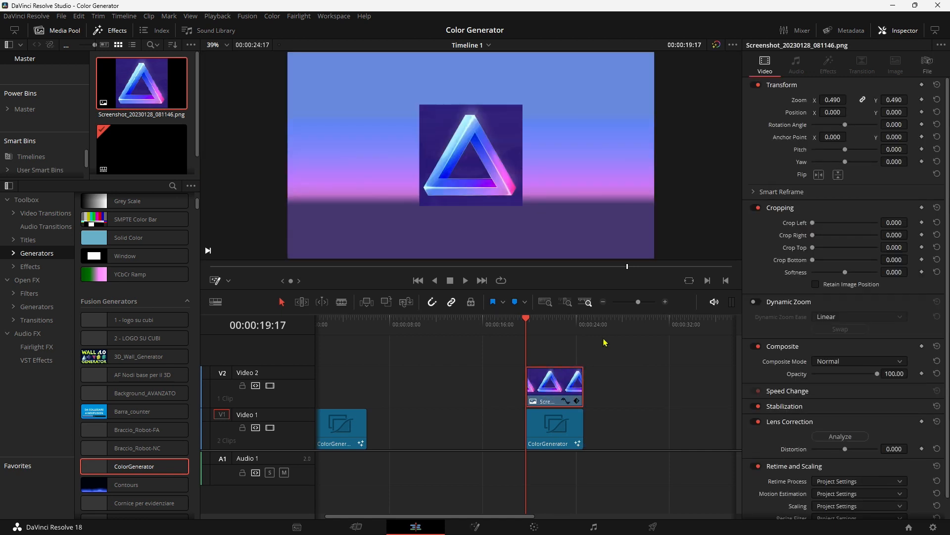
drag(829, 102, 871, 102)
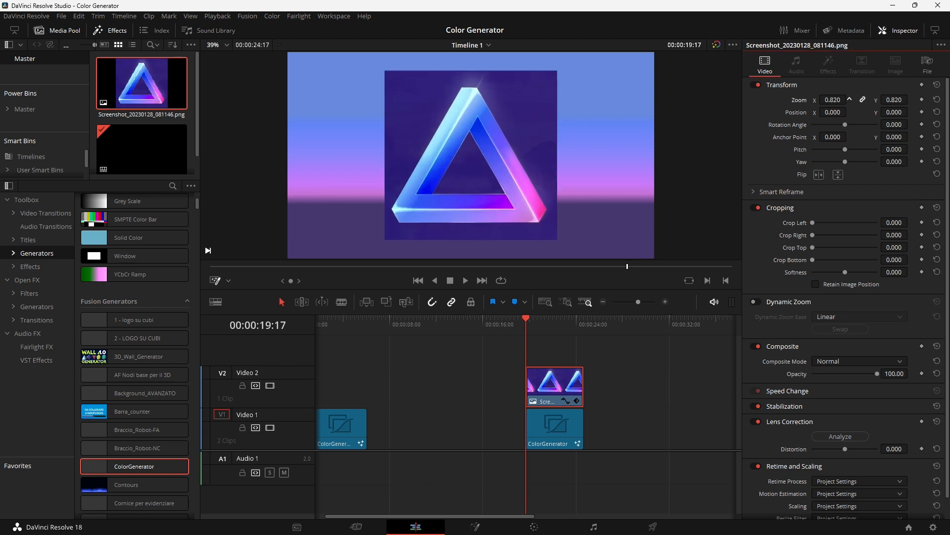
Move the image clip along Video 2 past the end of the ColorGenerator clip, and open the ColorGenerator clip in Fusion.
drag(564, 396, 643, 396)
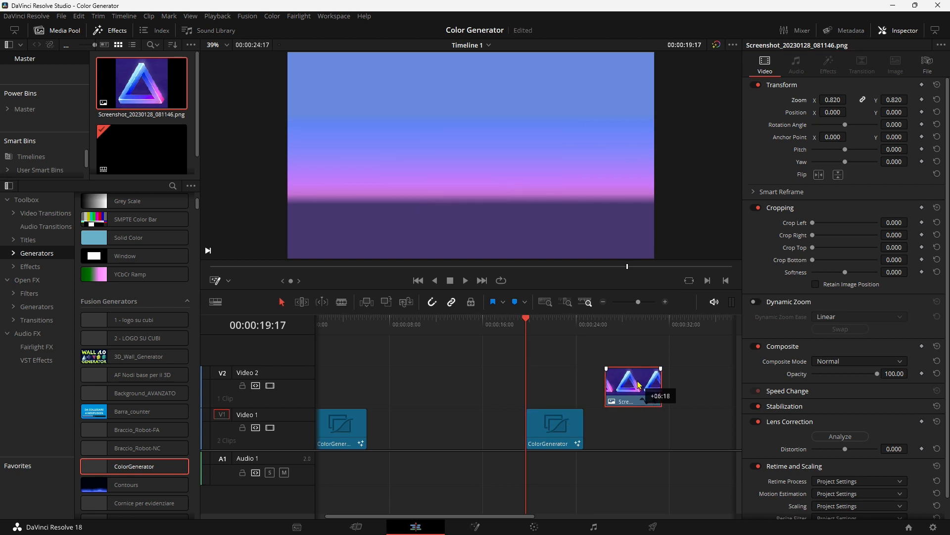
click(563, 426)
click(474, 527)
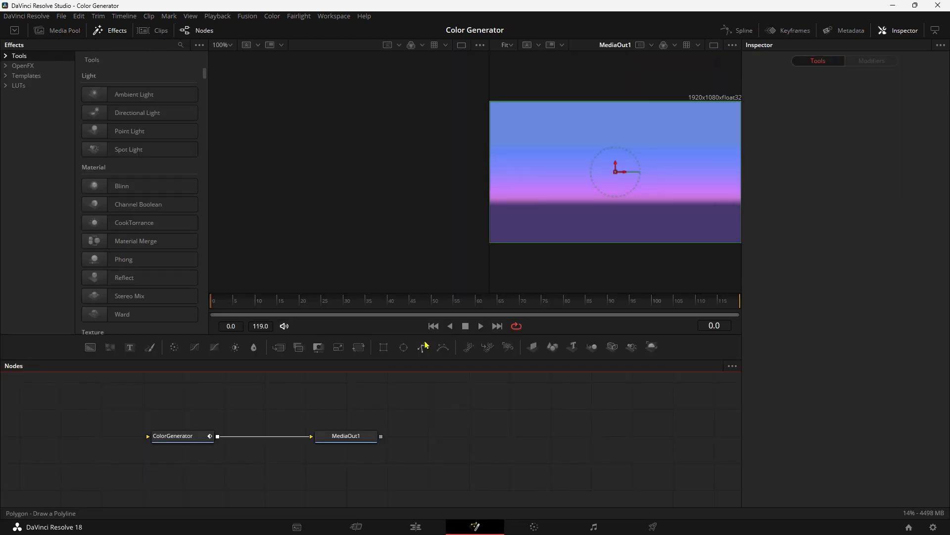
Spread the ColorGenerator and MediaOut1 nodes apart to make room between them.
click(208, 440)
mouse_move(177, 441)
mouse_down()
mouse_move(180, 395)
mouse_move(182, 439)
mouse_up()
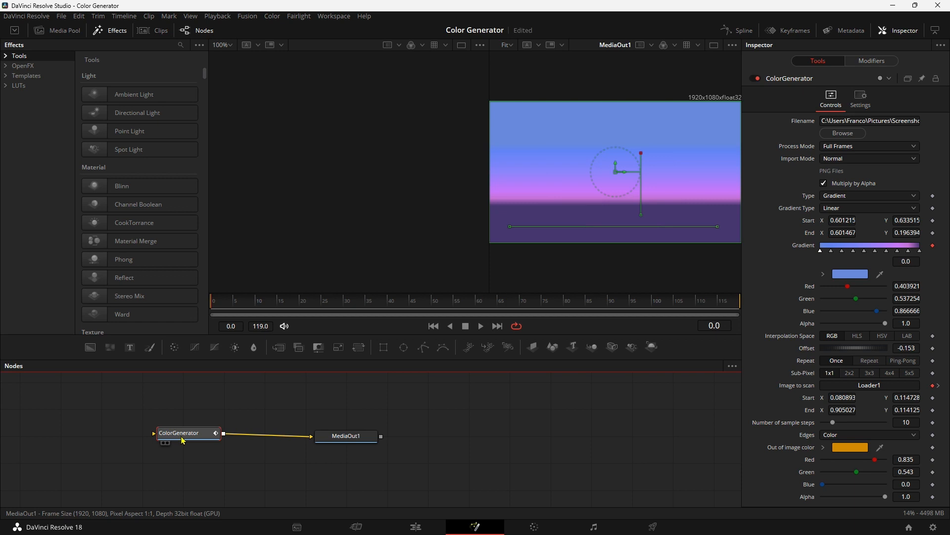
drag(346, 435, 463, 432)
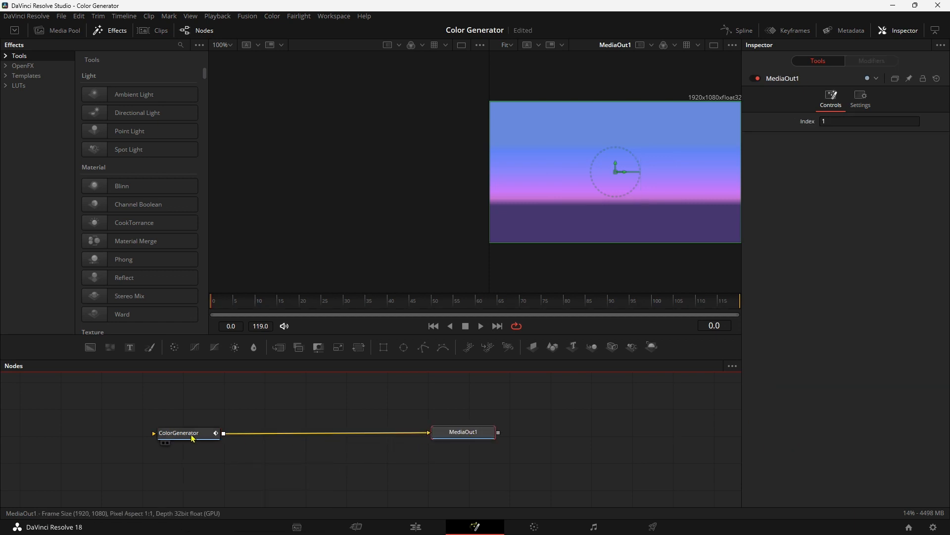